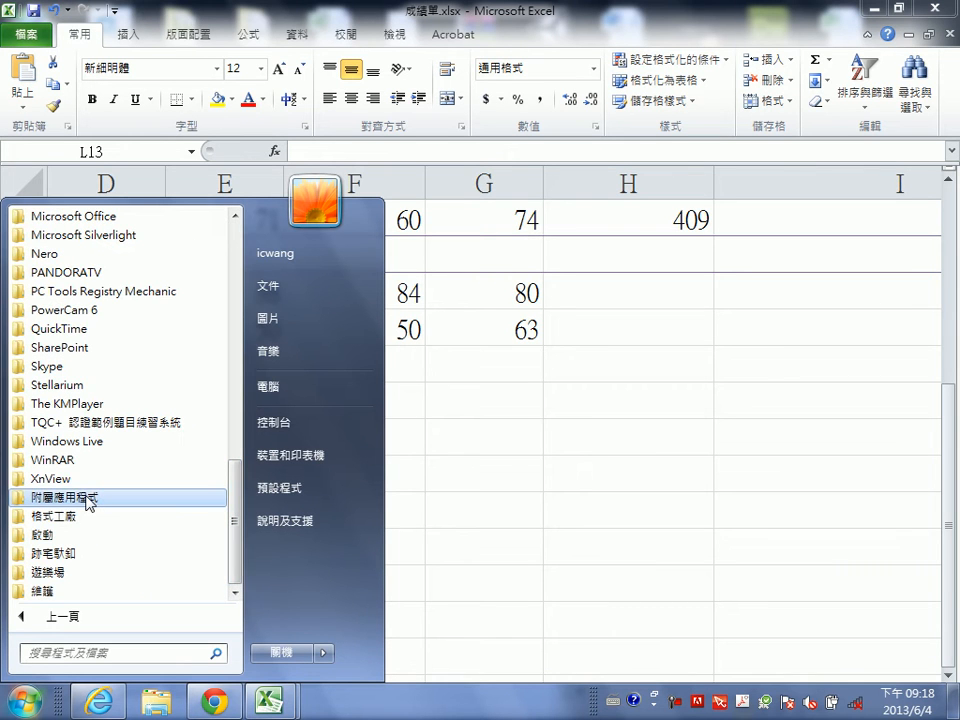
Open the Windows Calculator (小算盤) and position it over the worksheet
{"action": "left_click", "coordinate": [88, 500]}
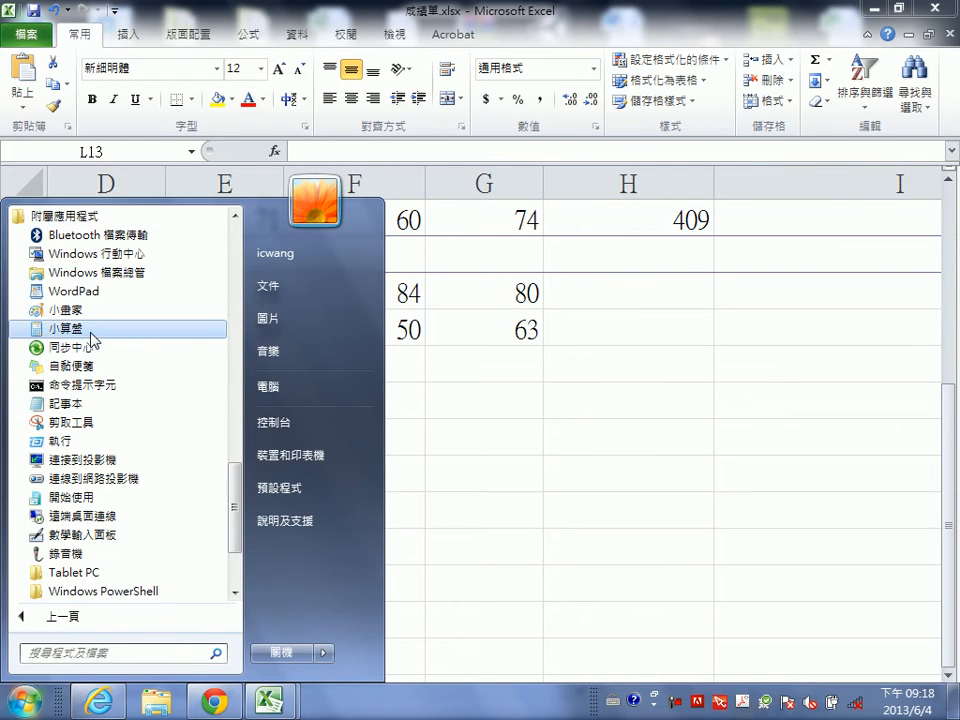
{"action": "left_click", "coordinate": [94, 330]}
{"action": "left_click_drag", "start_coordinate": [491, 332], "coordinate": [399, 189]}
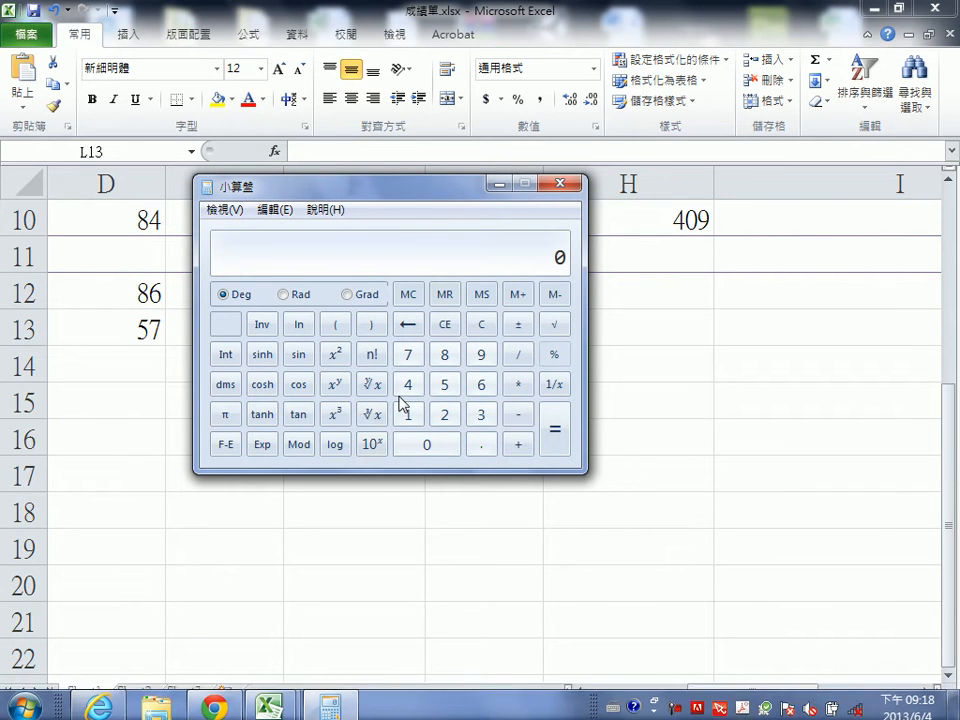
Calculate 5 divided by 2 in the Calculator and close it
{"action": "left_click", "coordinate": [443, 384]}
{"action": "left_click", "coordinate": [521, 355]}
{"action": "left_click", "coordinate": [445, 415]}
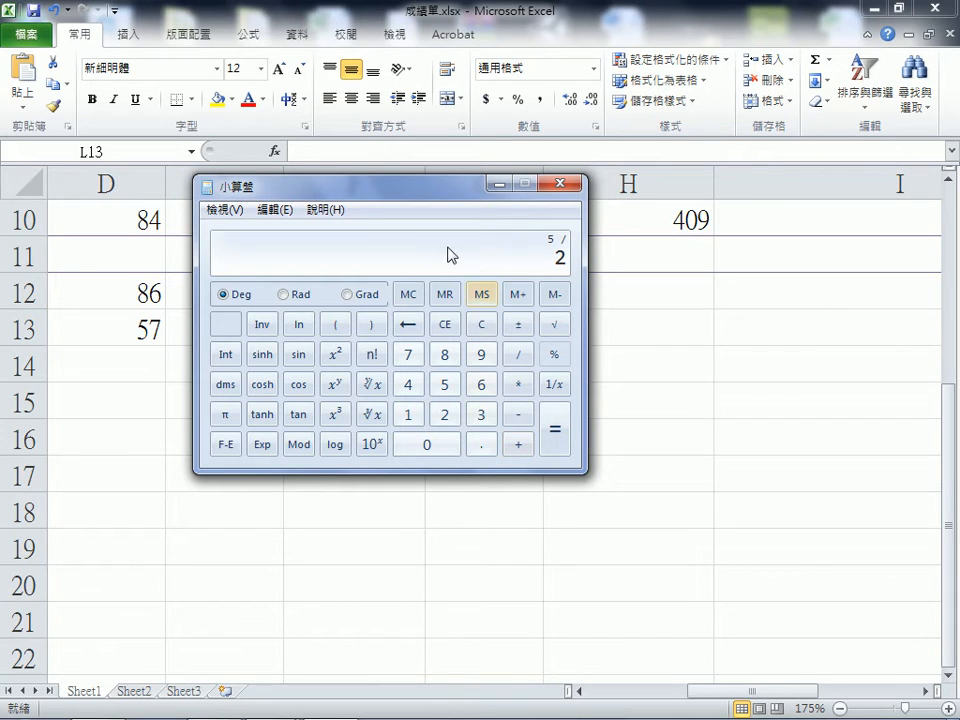
{"action": "left_click", "coordinate": [555, 437]}
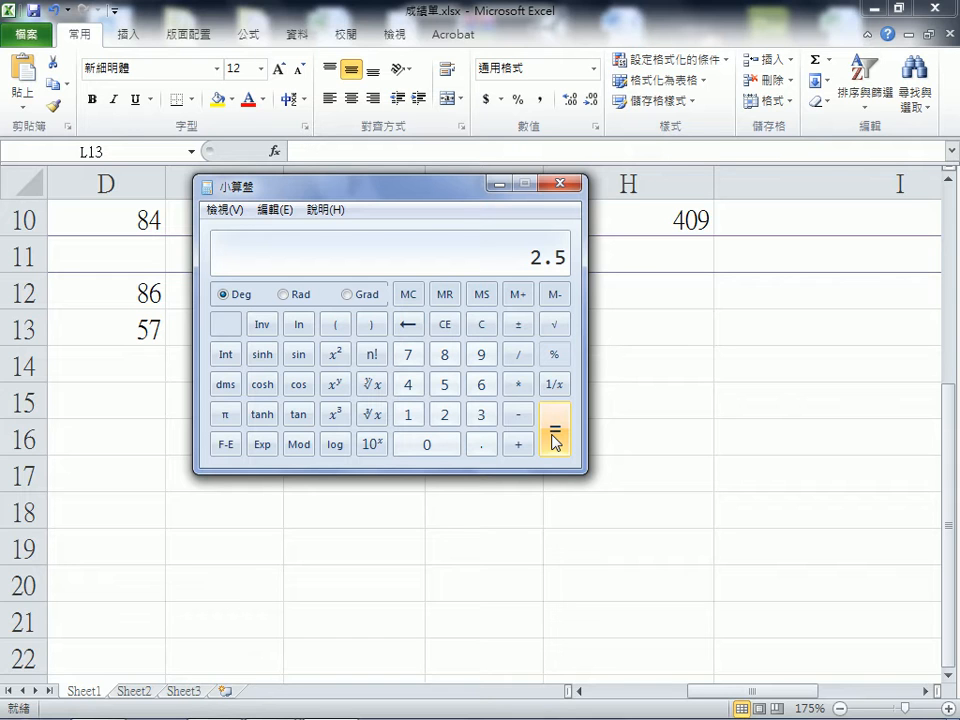
{"action": "left_click", "coordinate": [565, 184]}
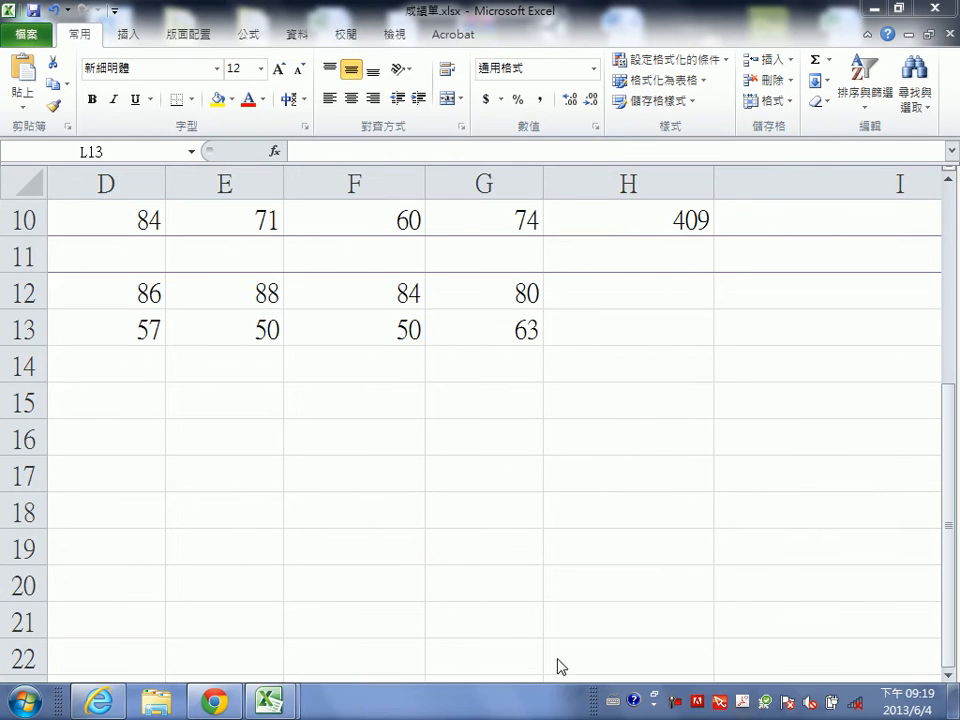
Enter the heading 除數 in cell A19, in the empty area below the score table
{"action": "left_click_drag", "start_coordinate": [752, 690], "coordinate": [544, 694]}
{"action": "scroll", "coordinate": [33, 383], "scroll_direction": "down", "scroll_amount": 1}
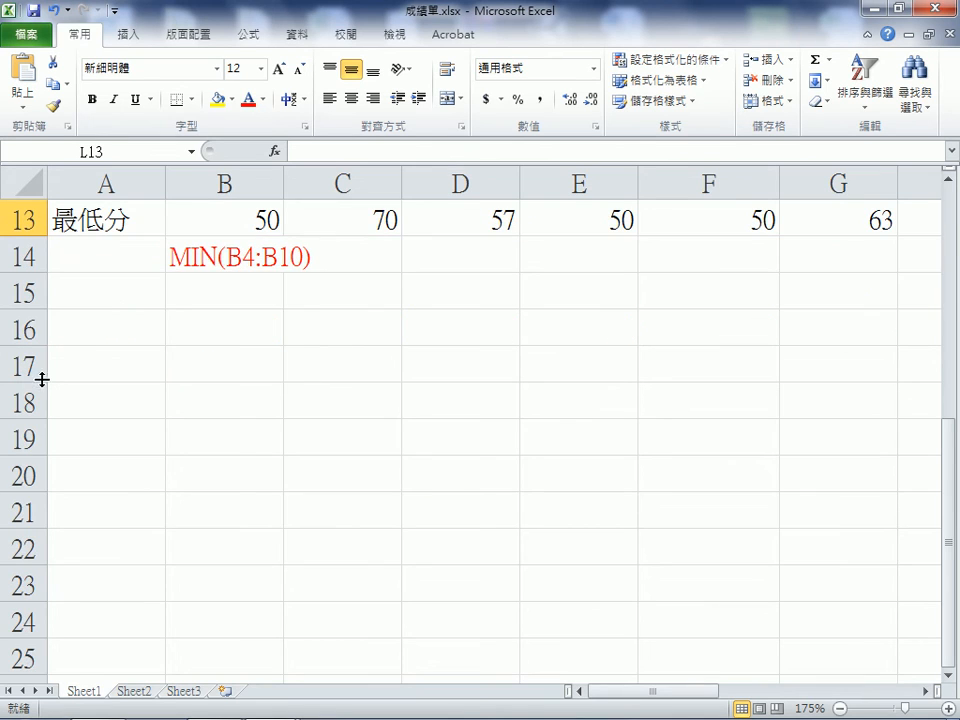
{"action": "left_click", "coordinate": [81, 434]}
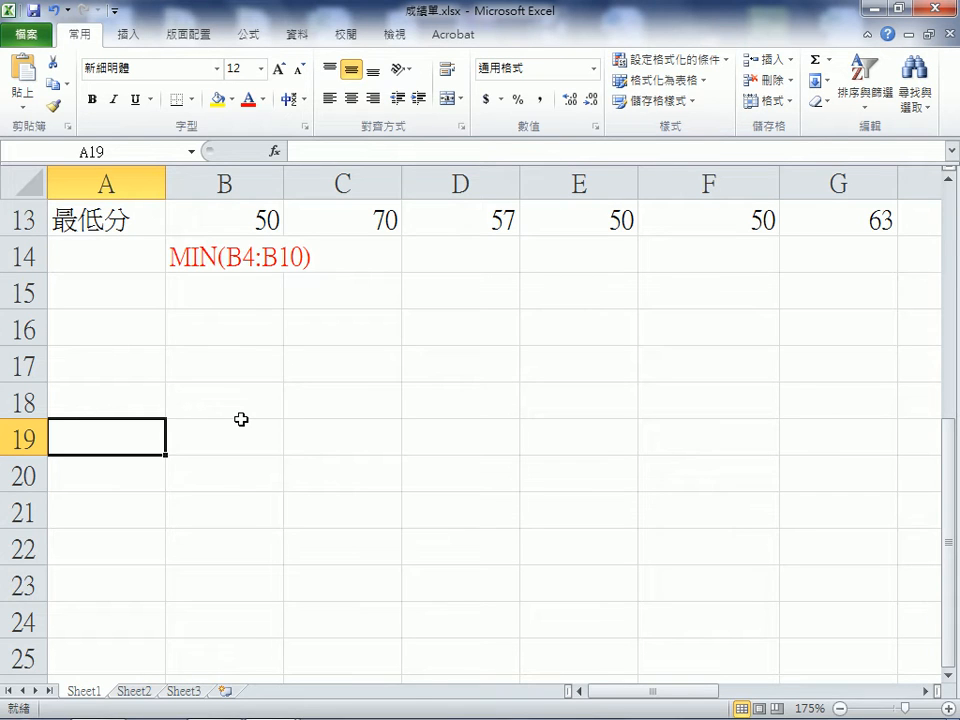
{"action": "type", "text": "th"}
{"action": "key", "text": "BackSpace"}
{"action": "key", "text": "BackSpace"}
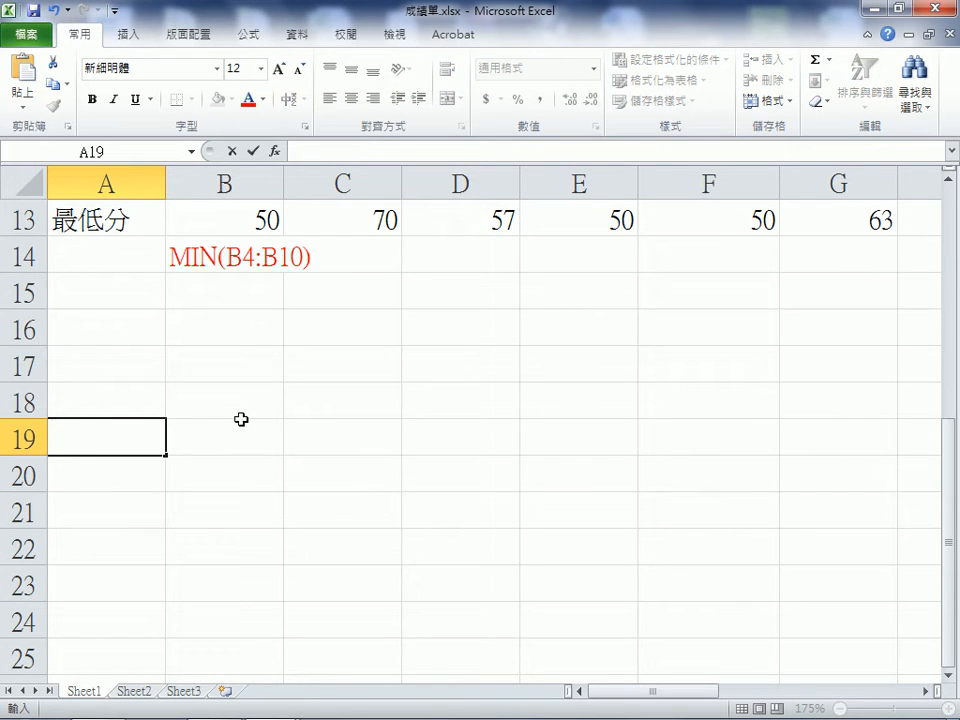
{"action": "type", "text": "慈"}
{"action": "key", "text": "BackSpace"}
{"action": "type", "text": "除數"}
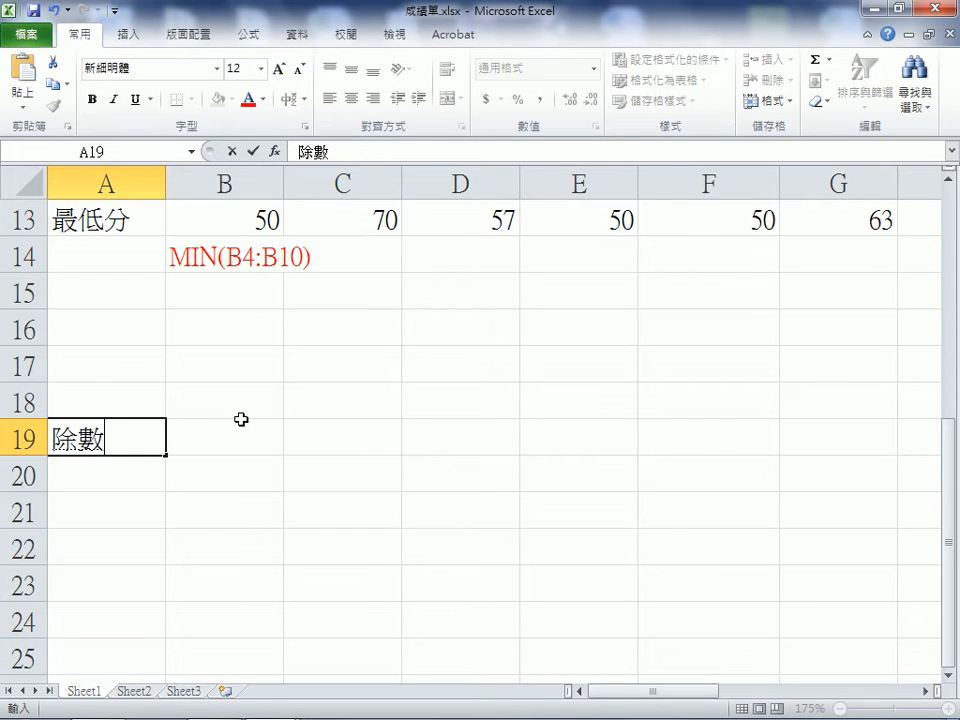
Enter the headings 被除數 in cell B19 and 商 in cell C19
{"action": "left_click", "coordinate": [242, 422]}
{"action": "type", "text": "被"}
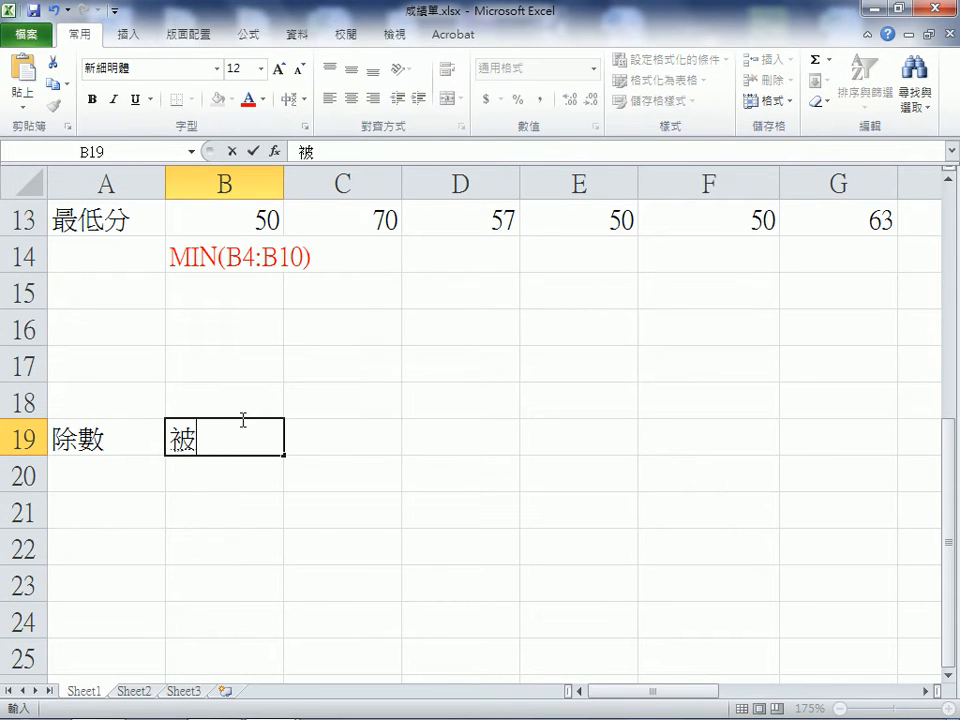
{"action": "type", "text": "廚數"}
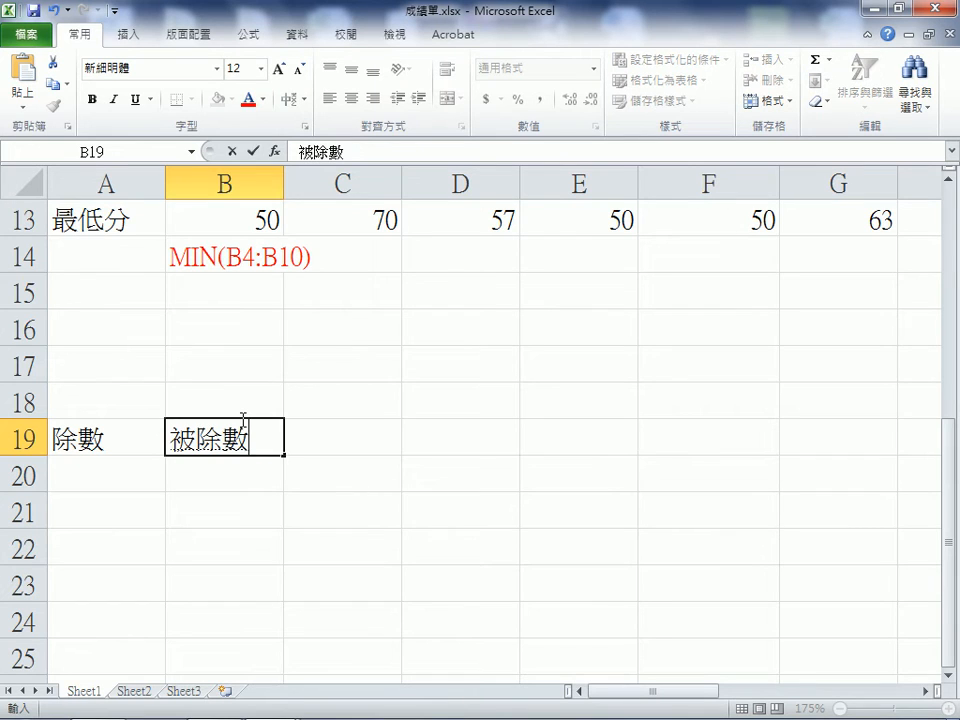
{"action": "key", "text": "Tab"}
{"action": "type", "text": "商"}
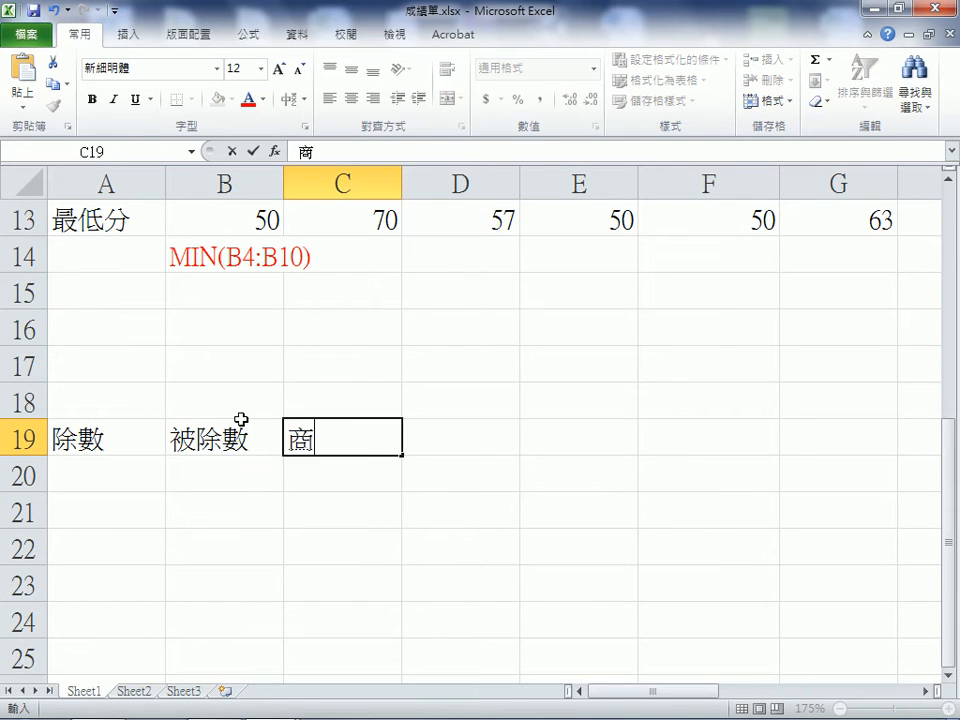
Enter the heading 餘數 in cell D19, choosing the correct characters from the input method candidates
{"action": "key", "text": "Tab"}
{"action": "type", "text": "榆樹"}
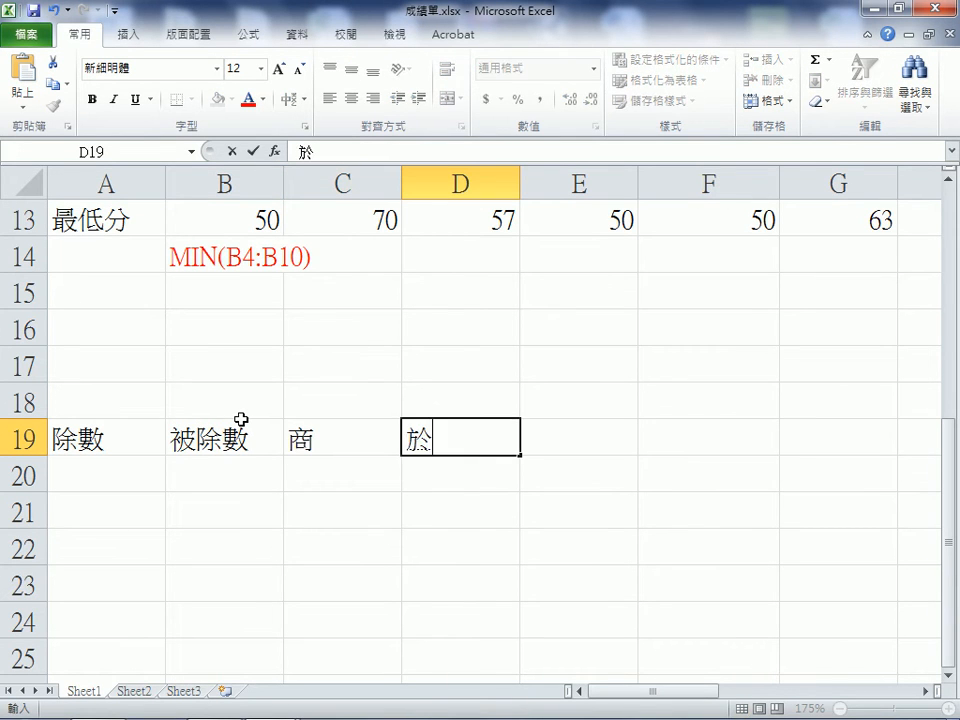
{"action": "key", "text": "BackSpace"}
{"action": "key", "text": "BackSpace"}
{"action": "type", "text": "榆樹"}
{"action": "key", "text": "Down"}
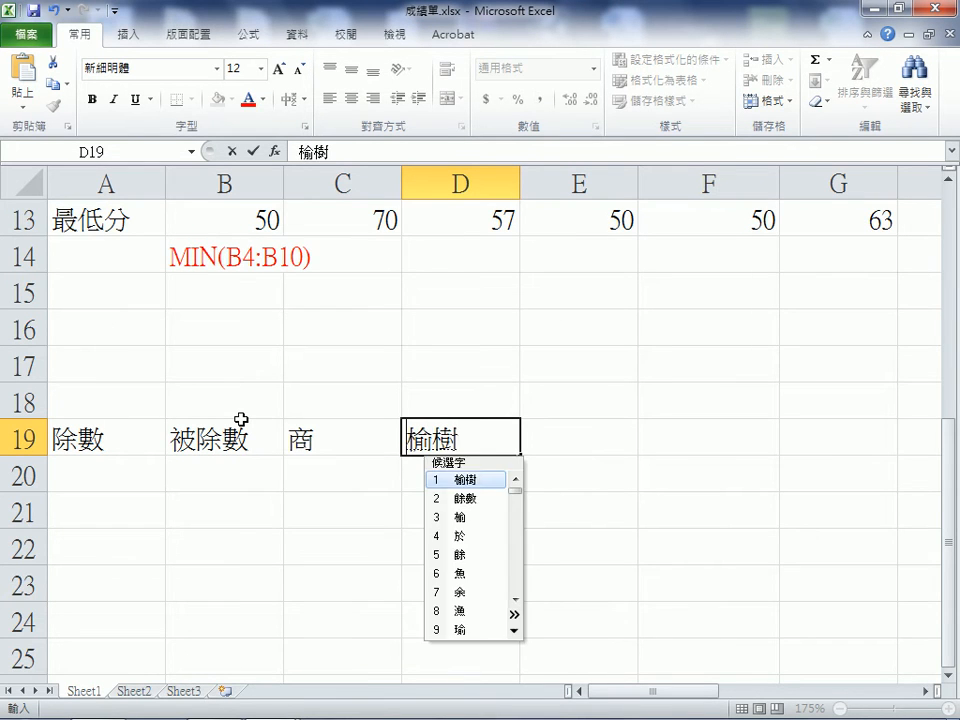
{"action": "key", "text": "2"}
{"action": "key", "text": "Return"}
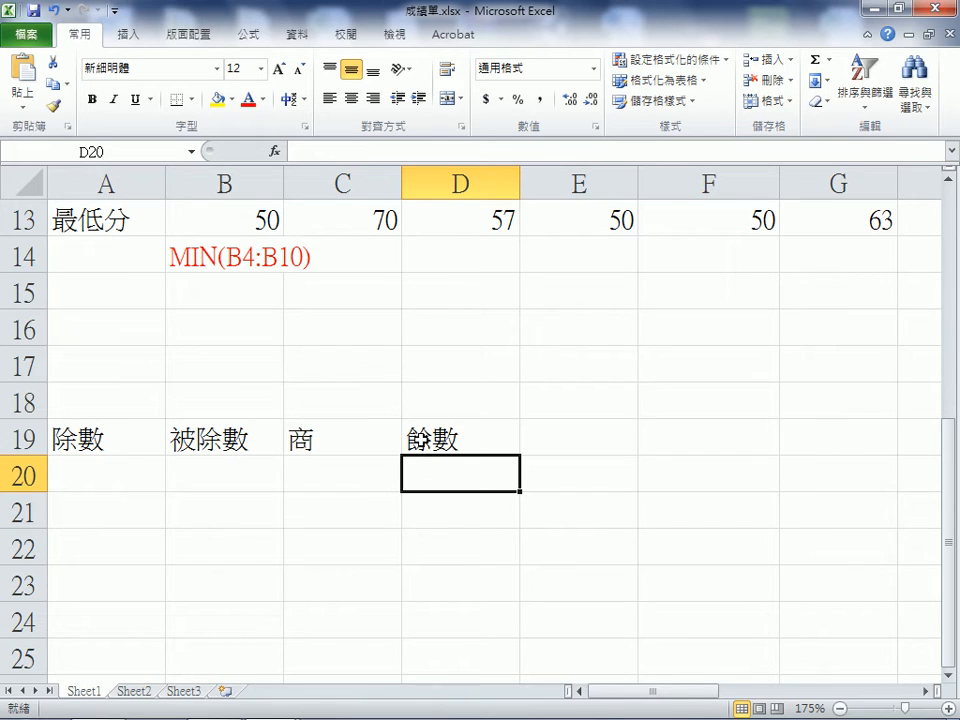
{"action": "type", "text": "=ㄩㄟ"}
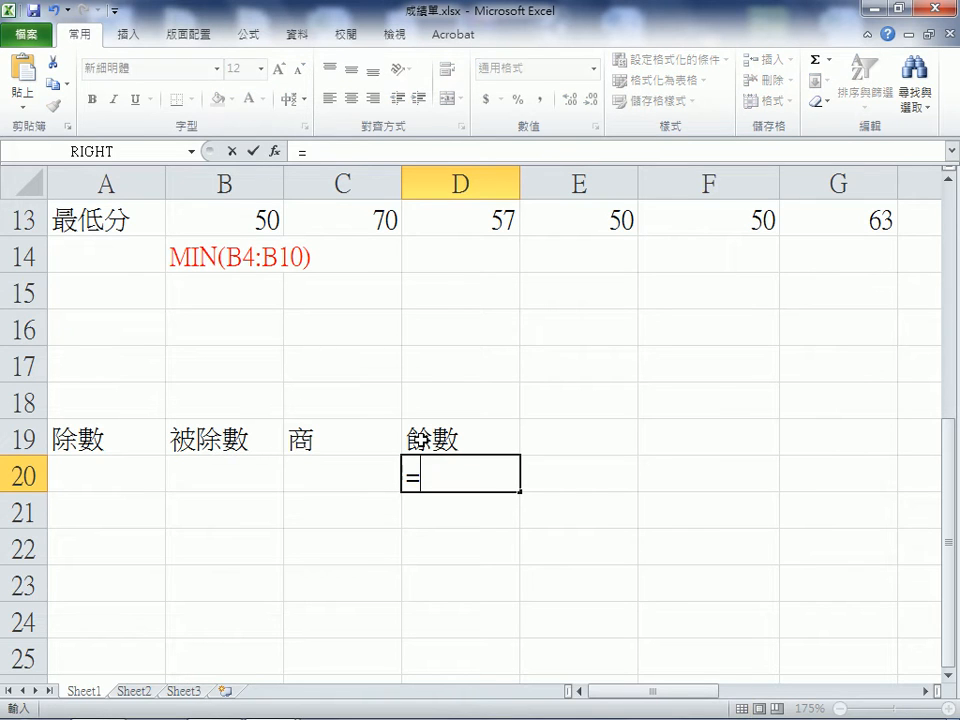
{"action": "key", "text": "BackSpace"}
{"action": "key", "text": "BackSpace"}
{"action": "type", "text": "mod"}
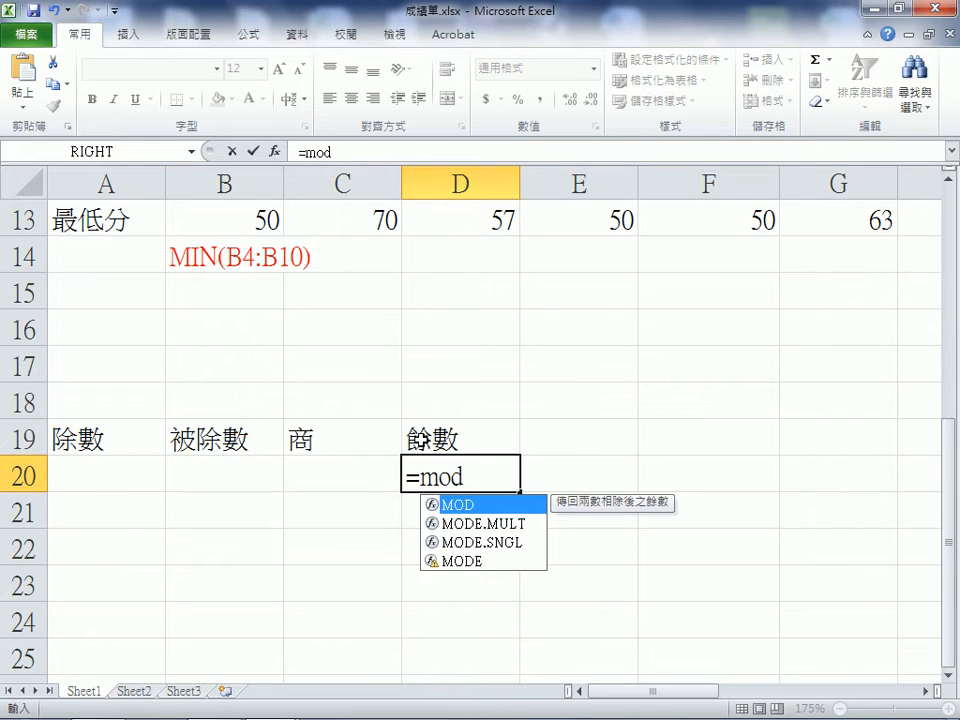
{"action": "key", "text": "BackSpace"}
{"action": "key", "text": "BackSpace"}
{"action": "key", "text": "BackSpace"}
{"action": "key", "text": "BackSpace"}
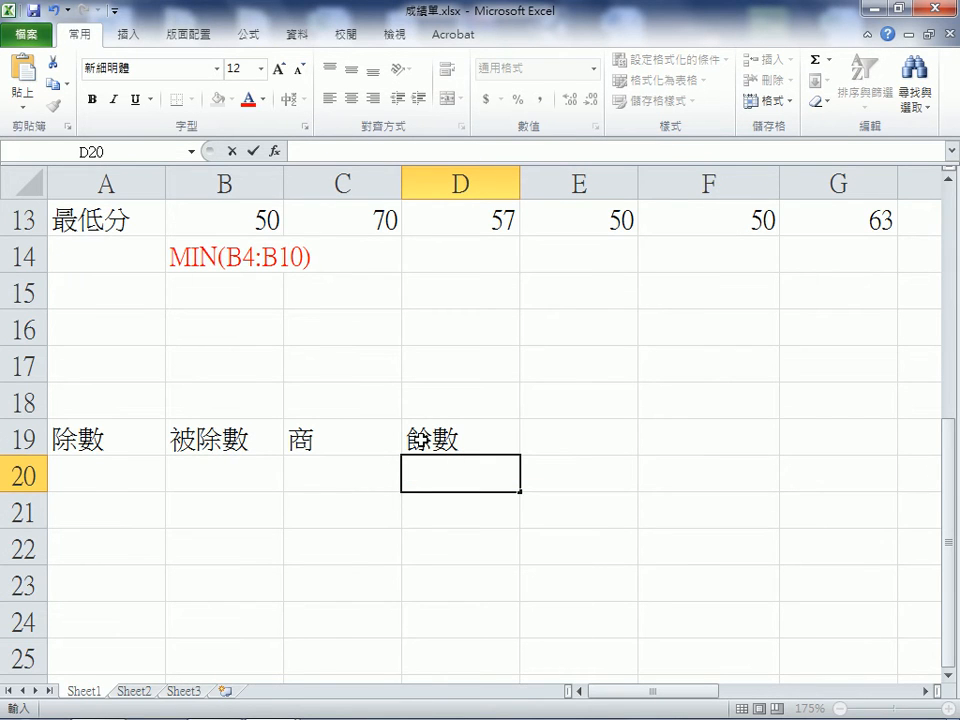
{"action": "left_click", "coordinate": [122, 477]}
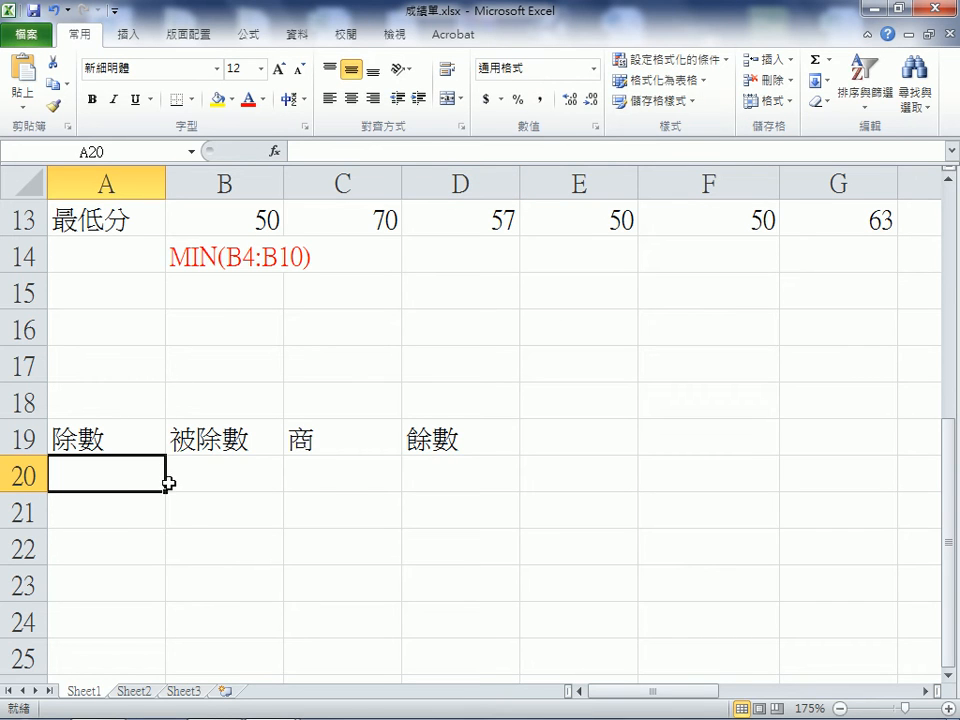
{"action": "type", "text": "5"}
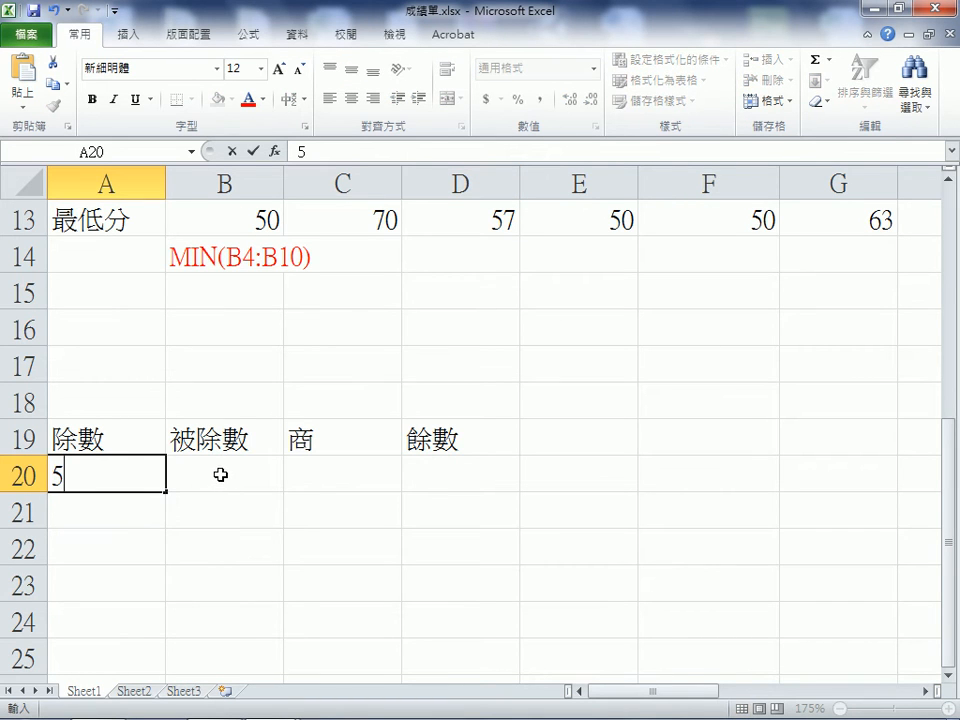
{"action": "key", "text": "Escape"}
Move the heading 被除數 from B19 to A19, replacing the heading there
{"action": "left_click", "coordinate": [111, 438]}
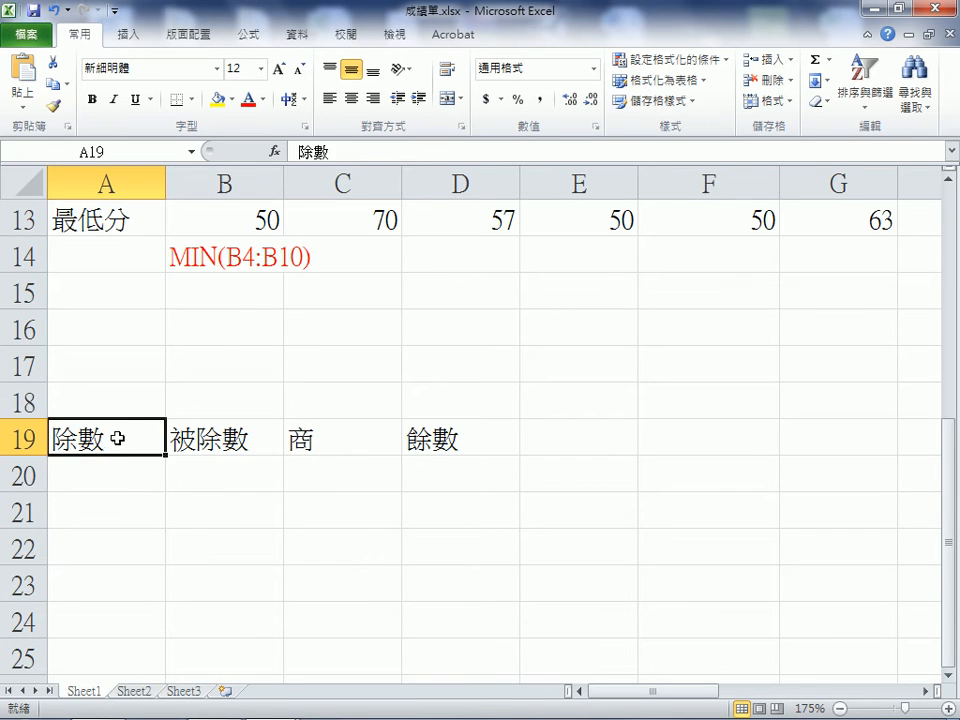
{"action": "left_click", "coordinate": [218, 440]}
{"action": "key", "text": "ctrl+x"}
{"action": "left_click", "coordinate": [136, 438]}
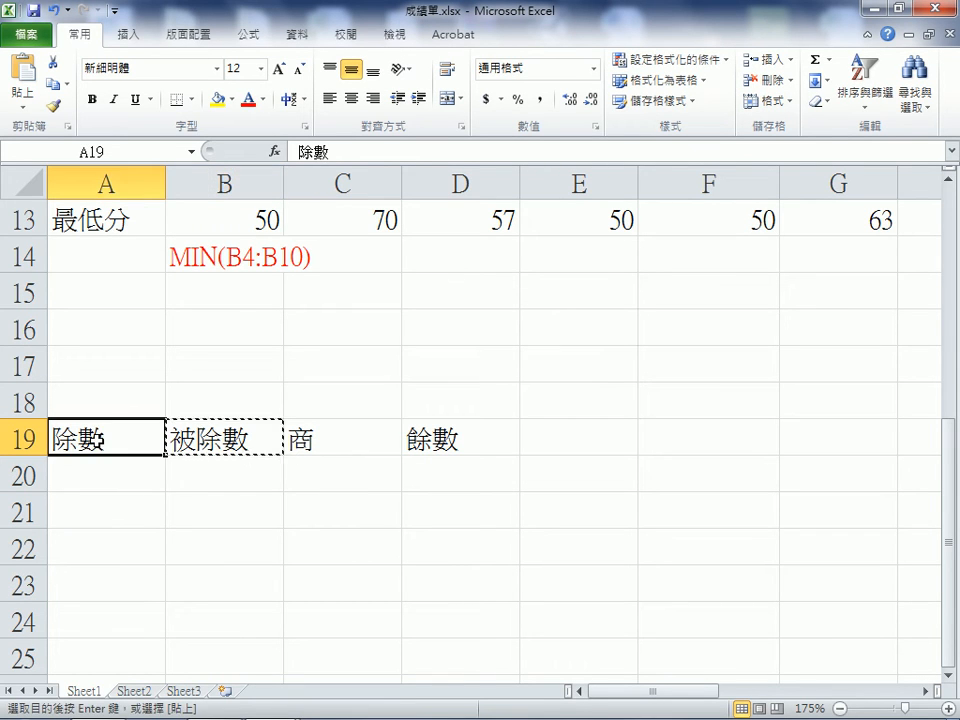
{"action": "key", "text": "ctrl+v"}
{"action": "left_click", "coordinate": [217, 437]}
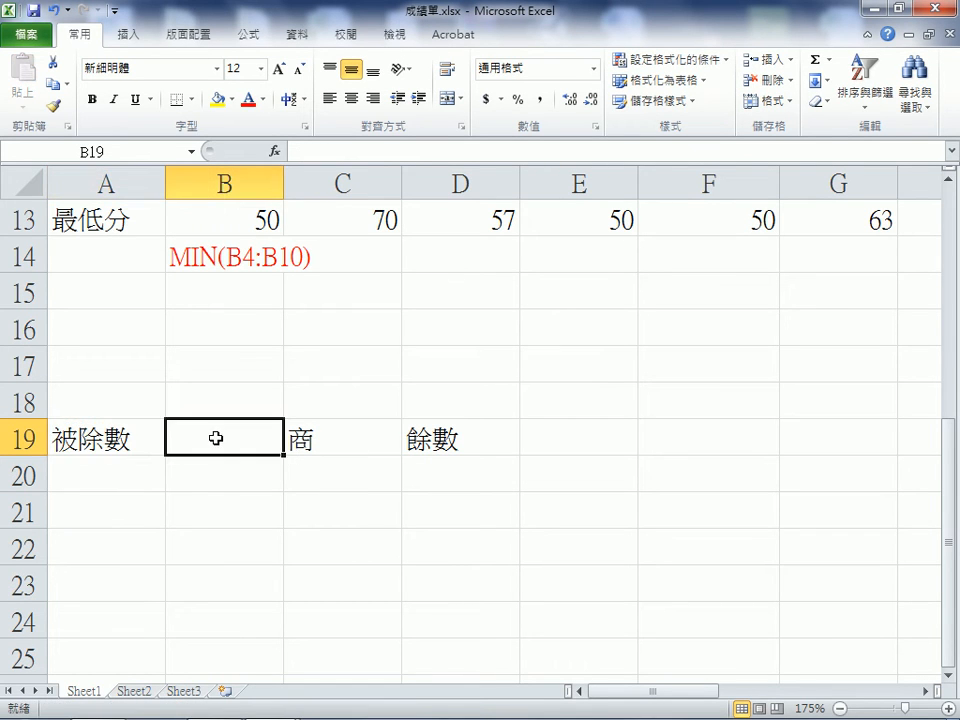
Copy the A19 heading into B19 and shorten the copy to 除數
{"action": "left_click", "coordinate": [52, 437]}
{"action": "key", "text": "ctrl+c"}
{"action": "left_click", "coordinate": [207, 440]}
{"action": "key", "text": "ctrl+v"}
{"action": "double_click", "coordinate": [197, 440]}
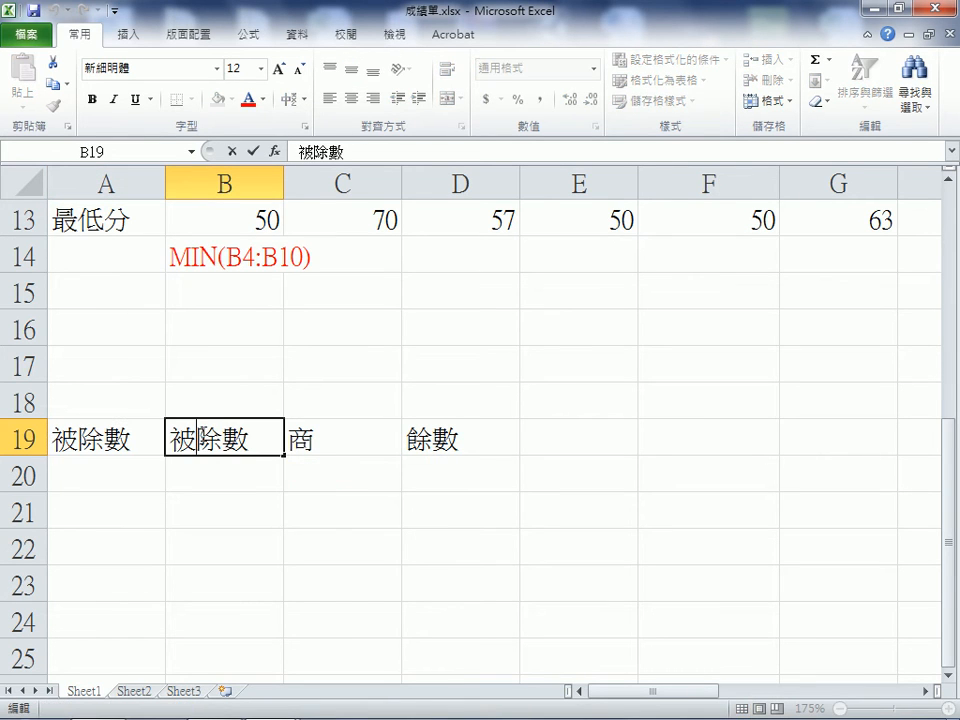
{"action": "key", "text": "BackSpace"}
{"action": "left_click", "coordinate": [206, 476]}
Enter the dividend 5 in cell A20 and the divisor 2 in cell B20
{"action": "left_click", "coordinate": [113, 476]}
{"action": "left_click", "coordinate": [216, 471]}
{"action": "left_click", "coordinate": [113, 471]}
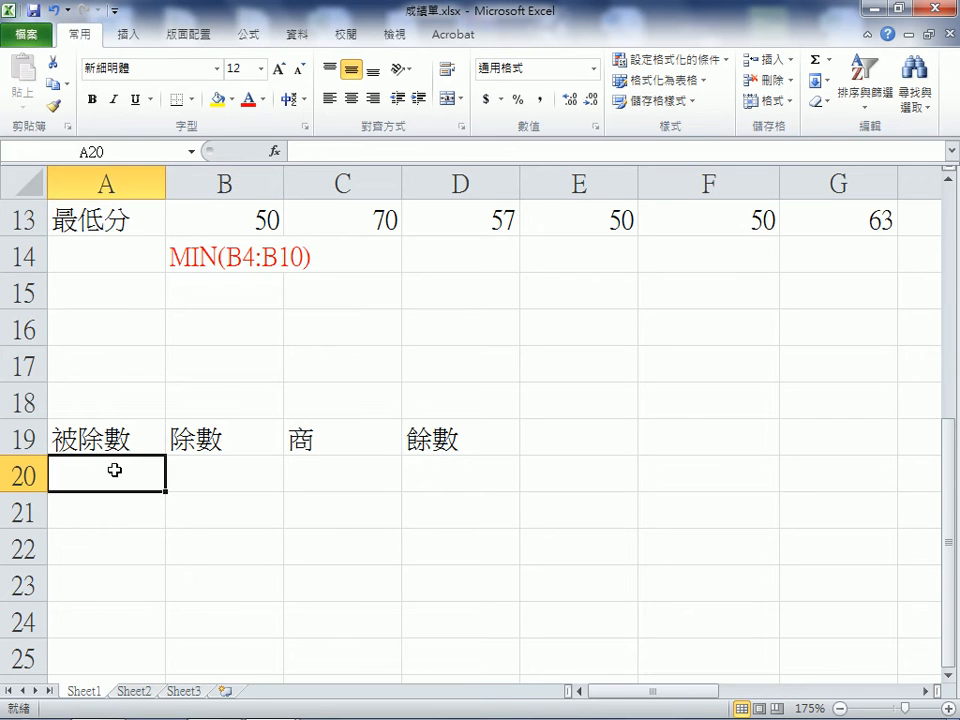
{"action": "type", "text": "5"}
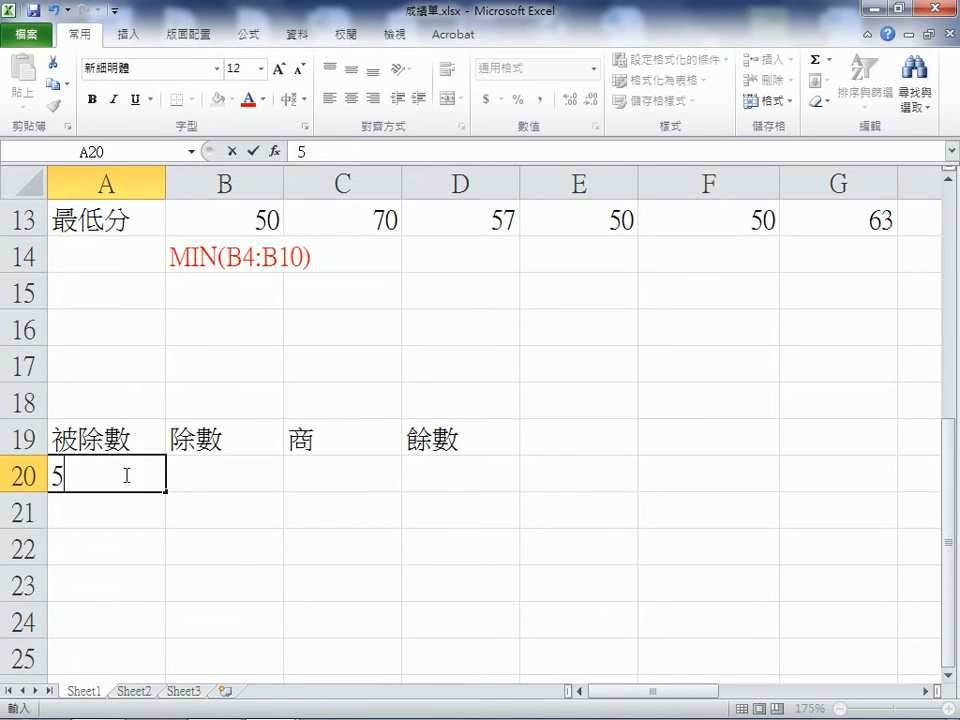
{"action": "left_click", "coordinate": [210, 479]}
{"action": "type", "text": "2"}
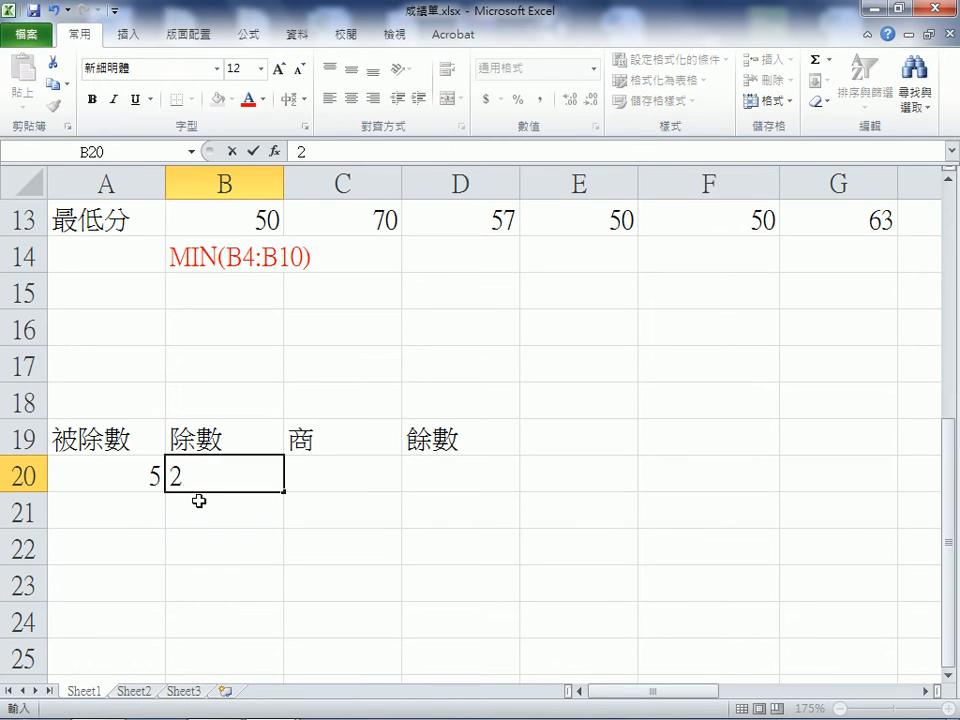
Enter the formula =A20/B20 in cell C20 under the 商 heading
{"action": "left_click", "coordinate": [344, 476]}
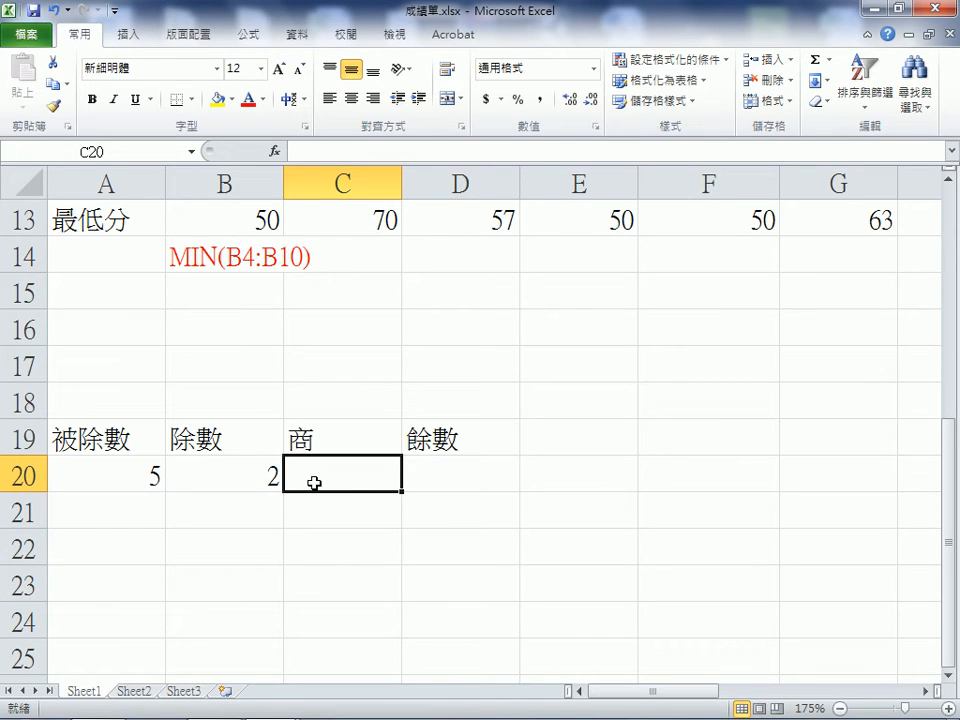
{"action": "type", "text": "="}
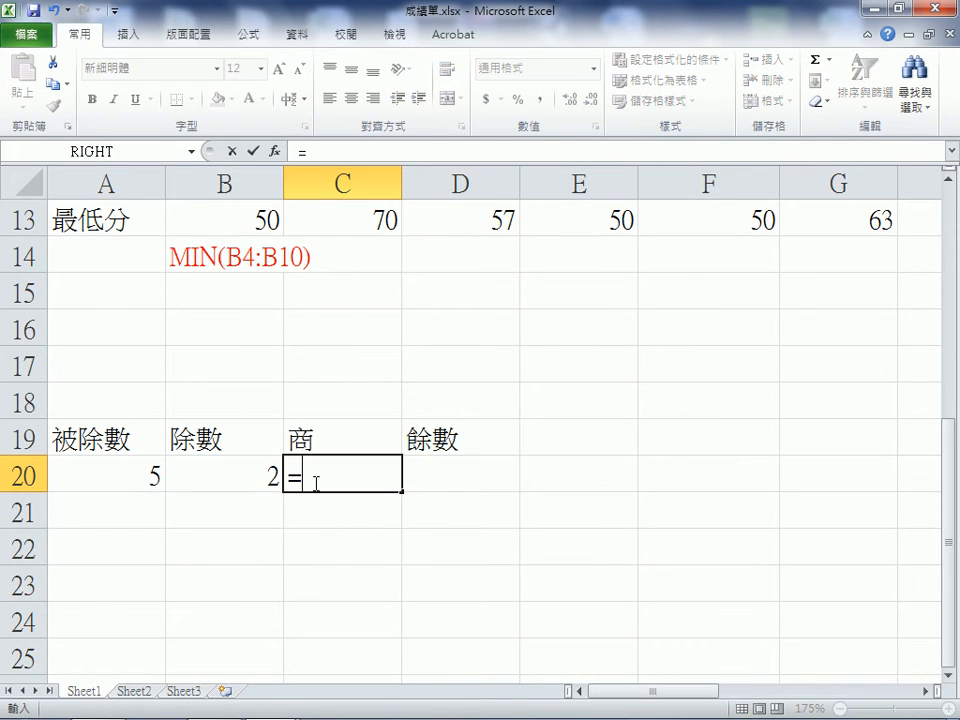
{"action": "left_click", "coordinate": [128, 468]}
{"action": "type", "text": "/"}
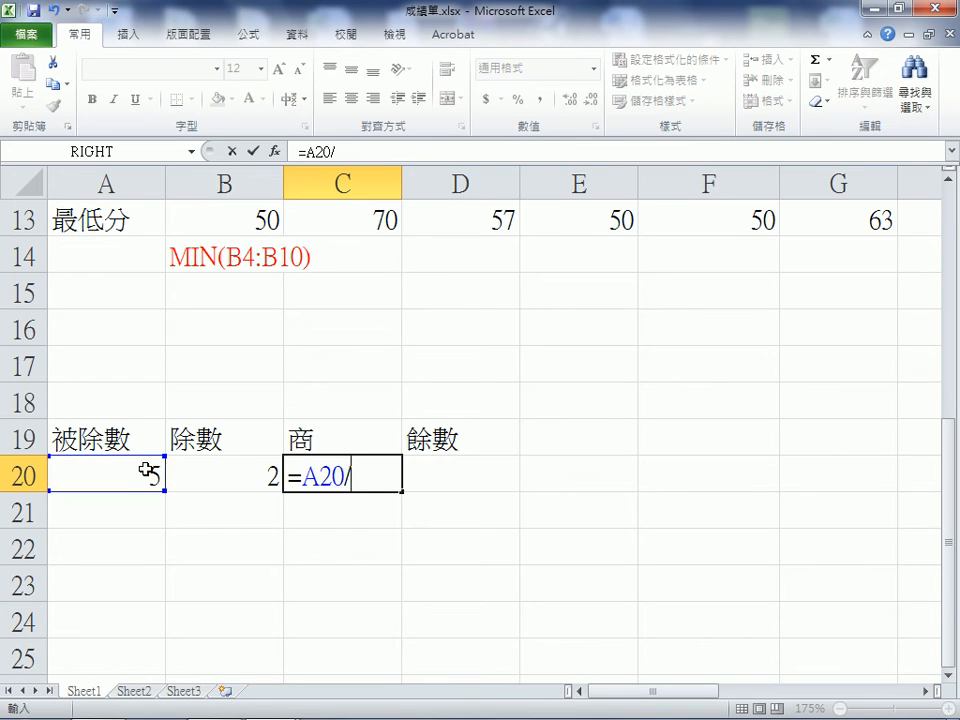
{"action": "left_click", "coordinate": [258, 488]}
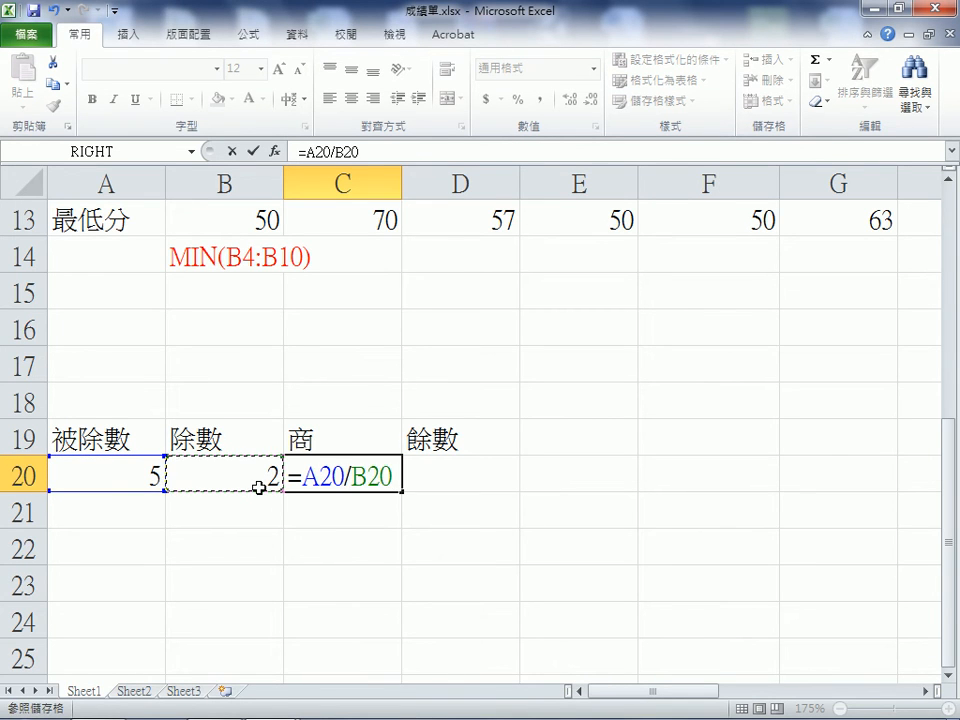
{"action": "key", "text": "Return"}
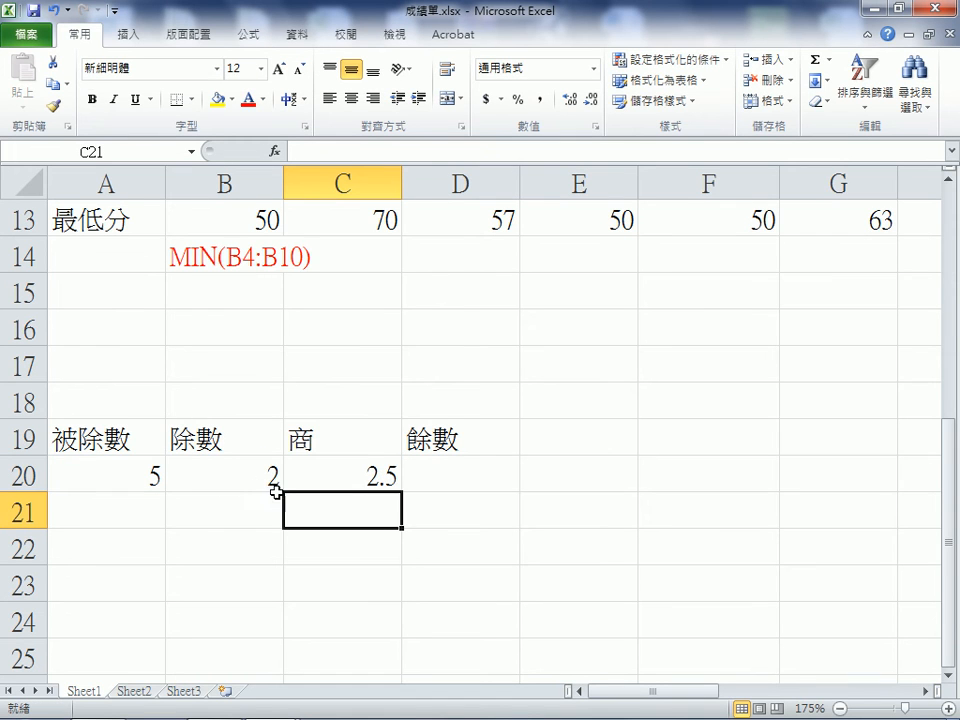
Replace the quotient formula in C20 with =INT(A20/B20) so it returns only the integer part
{"action": "left_click", "coordinate": [325, 468]}
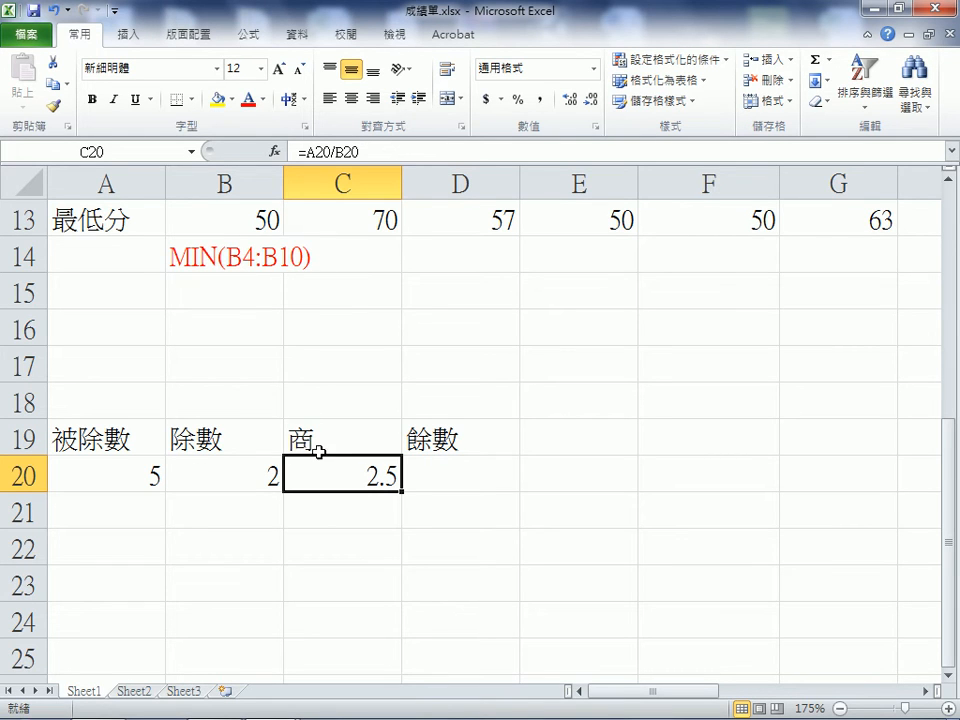
{"action": "type", "text": "="}
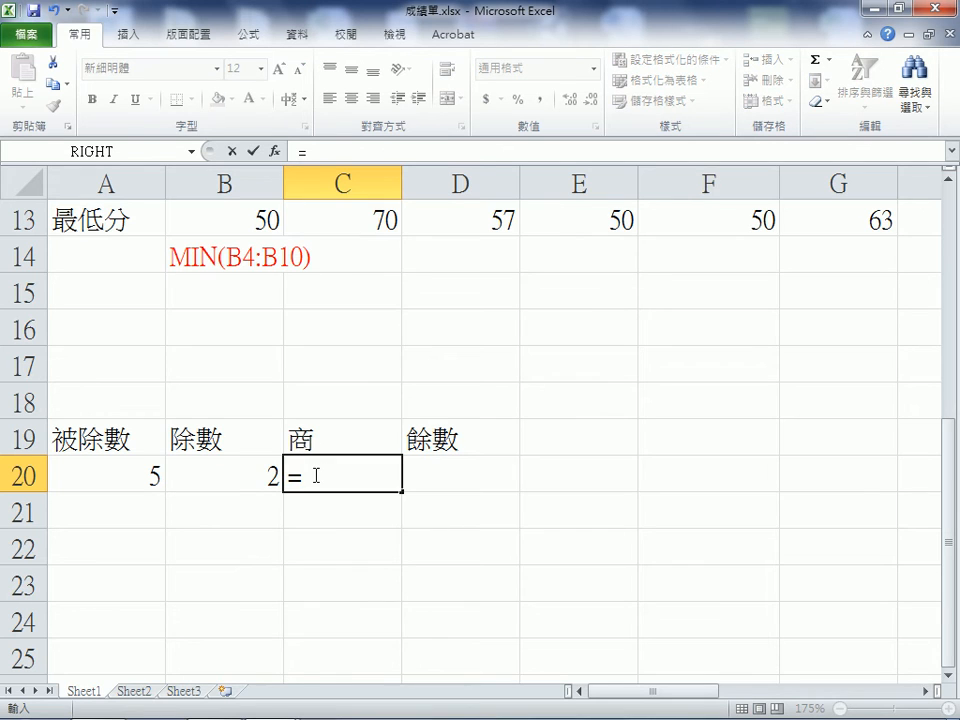
{"action": "type", "text": "int("}
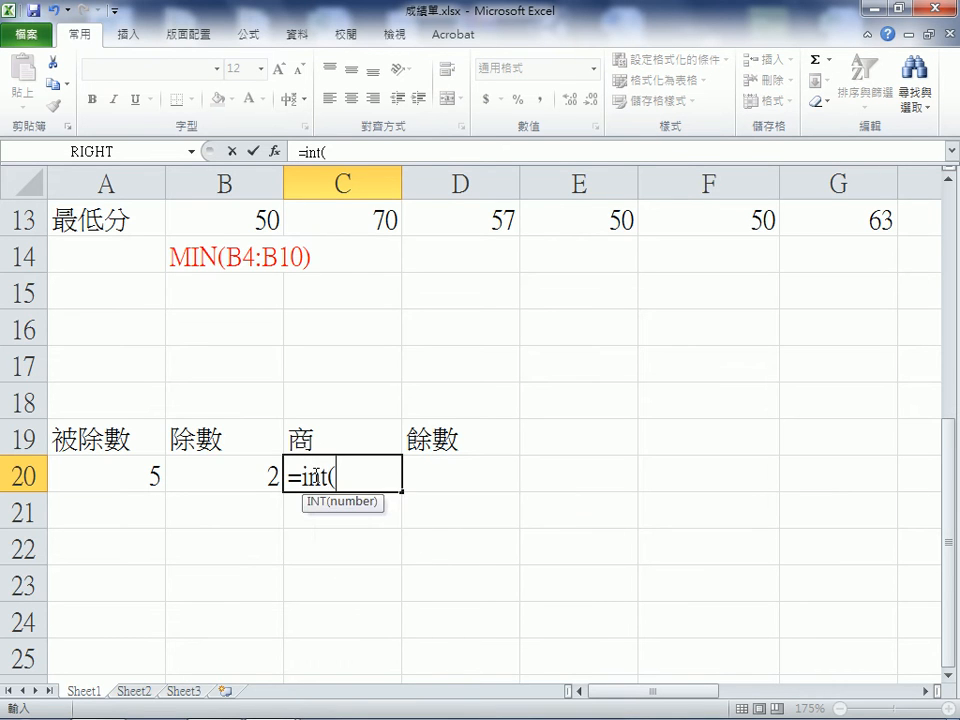
{"action": "left_click", "coordinate": [86, 476]}
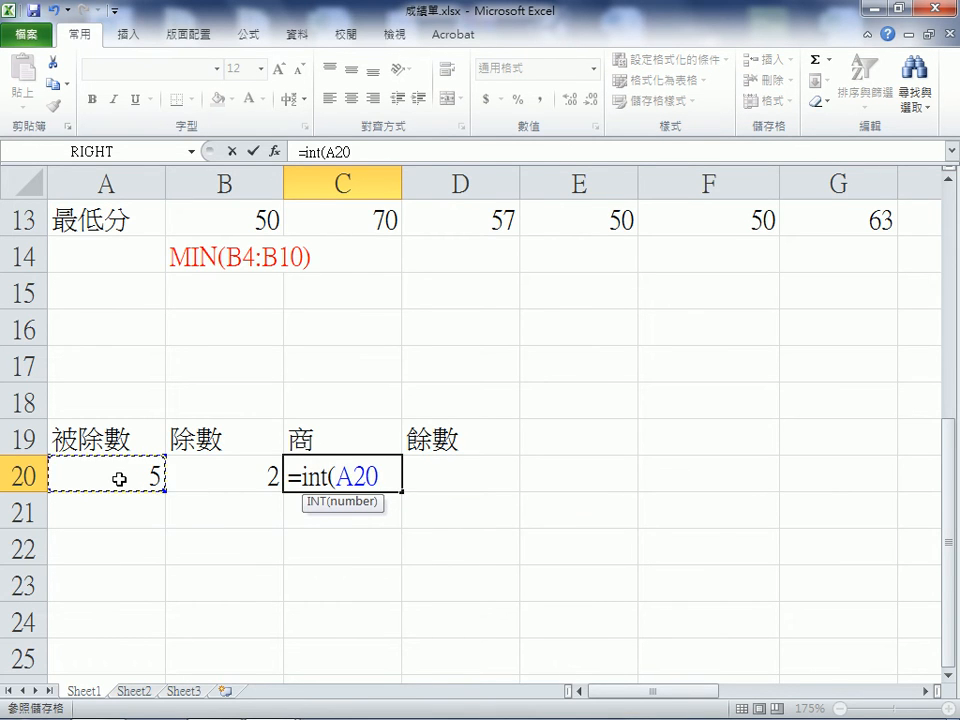
{"action": "type", "text": "/"}
{"action": "left_click", "coordinate": [206, 466]}
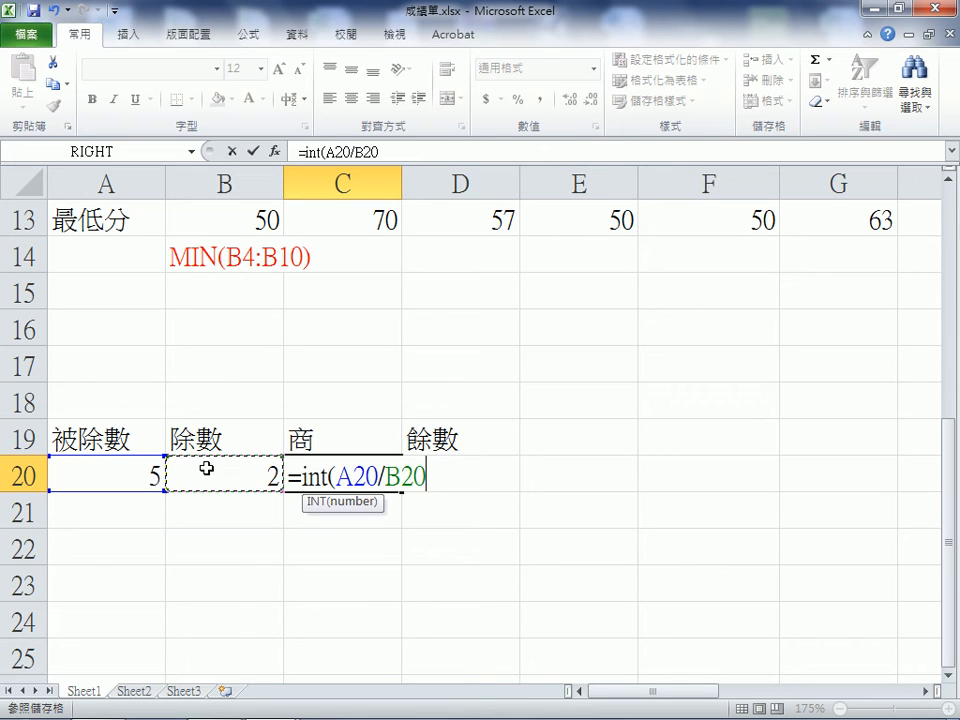
{"action": "type", "text": ")"}
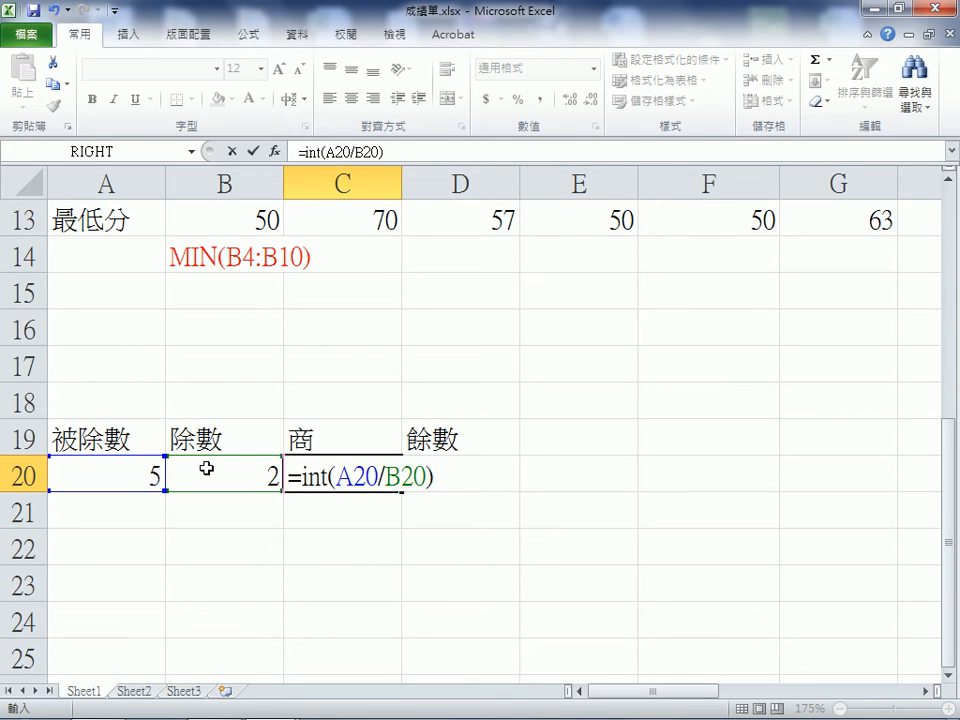
{"action": "key", "text": "Return"}
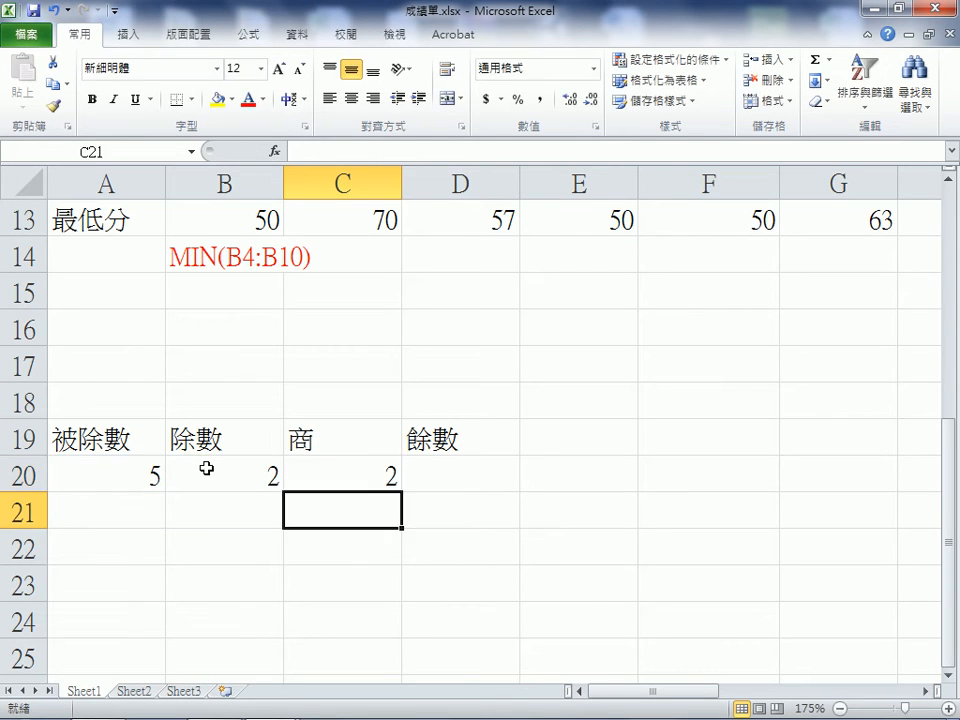
Enter the formula =MOD(A20,B20) in cell D20 under the 餘數 heading
{"action": "left_click", "coordinate": [465, 472]}
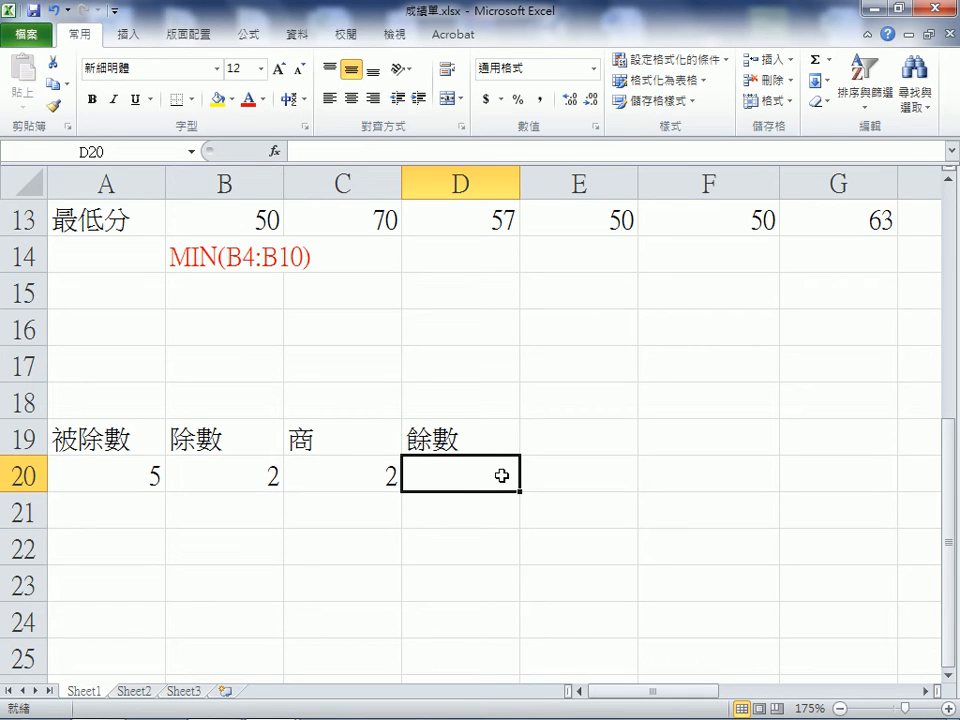
{"action": "type", "text": "="}
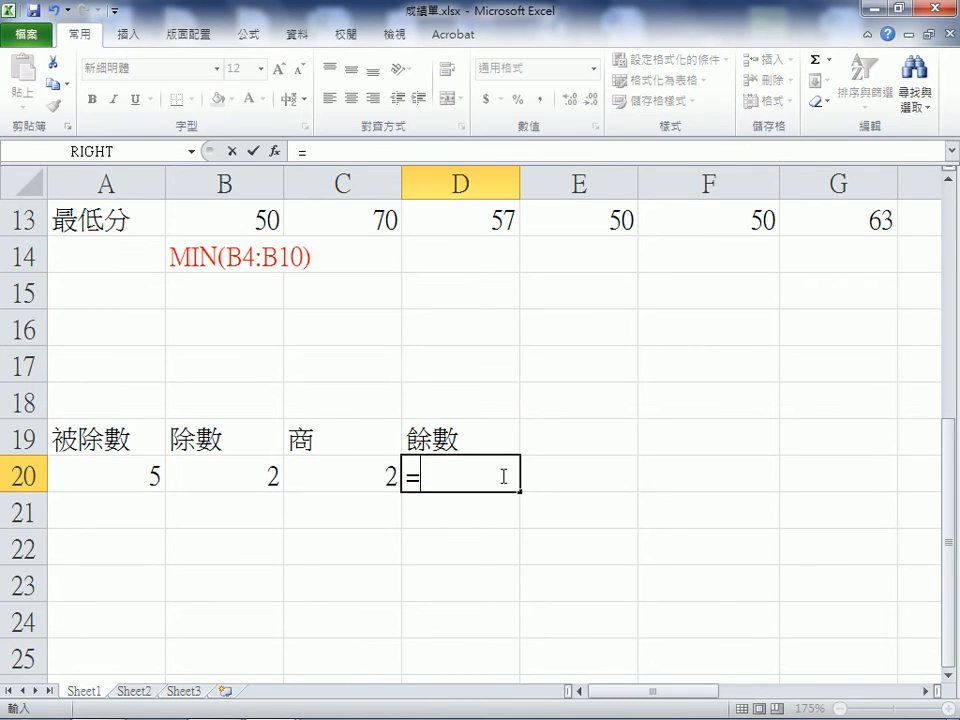
{"action": "type", "text": "mod"}
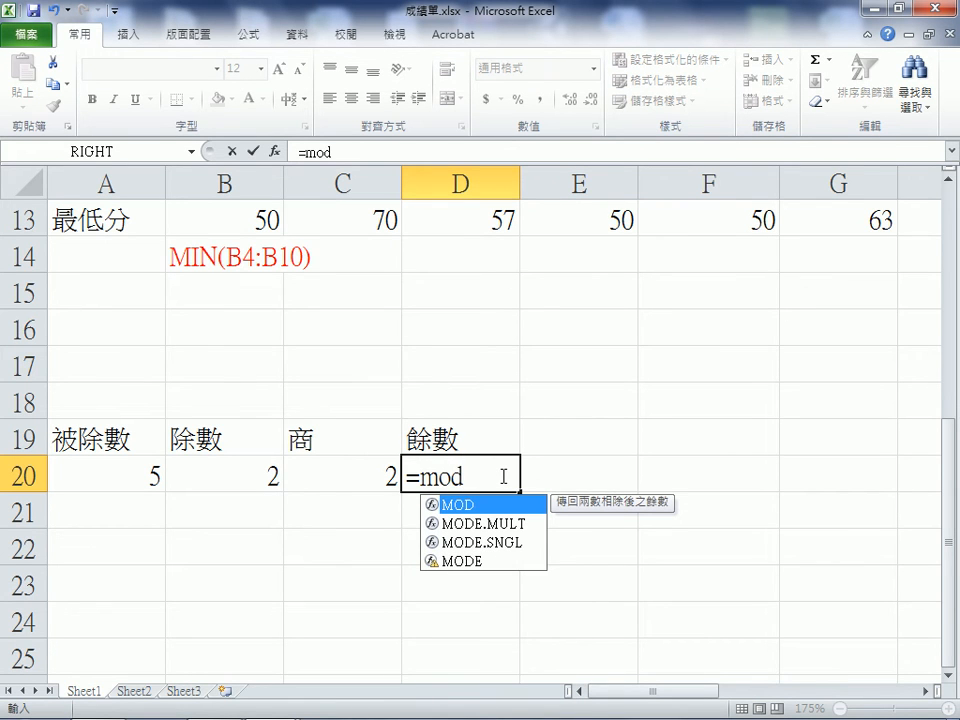
{"action": "type", "text": "("}
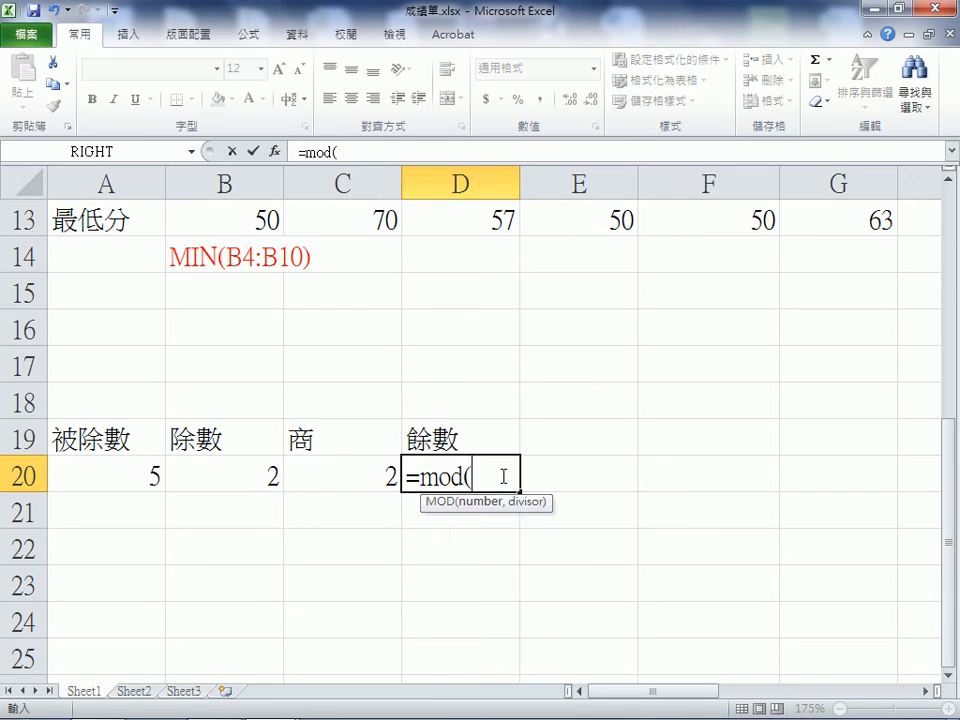
{"action": "left_click", "coordinate": [125, 467]}
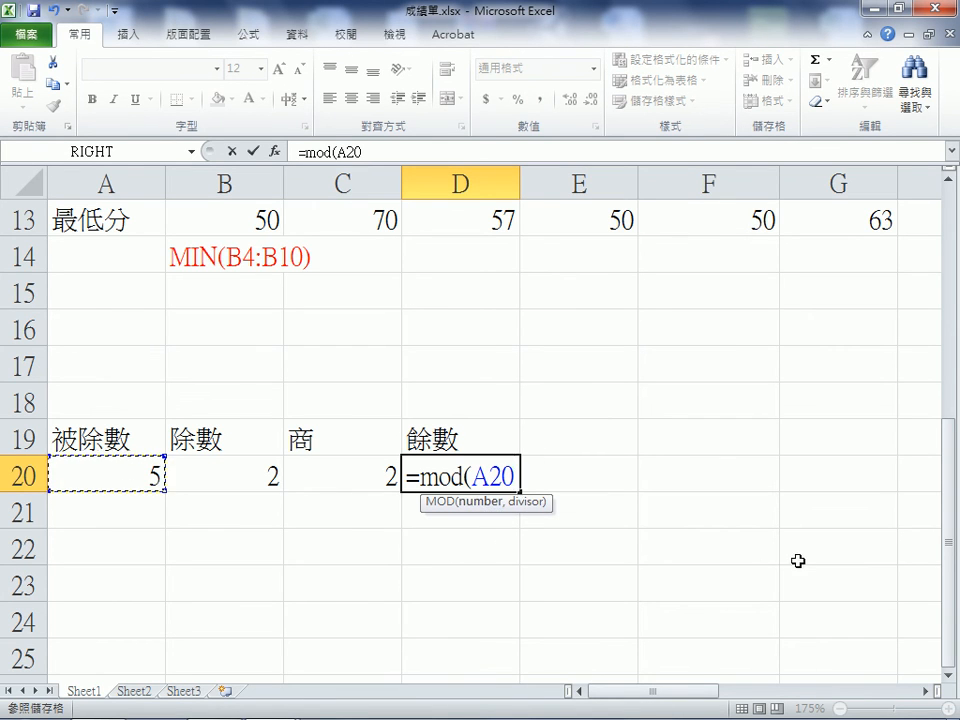
{"action": "type", "text": ","}
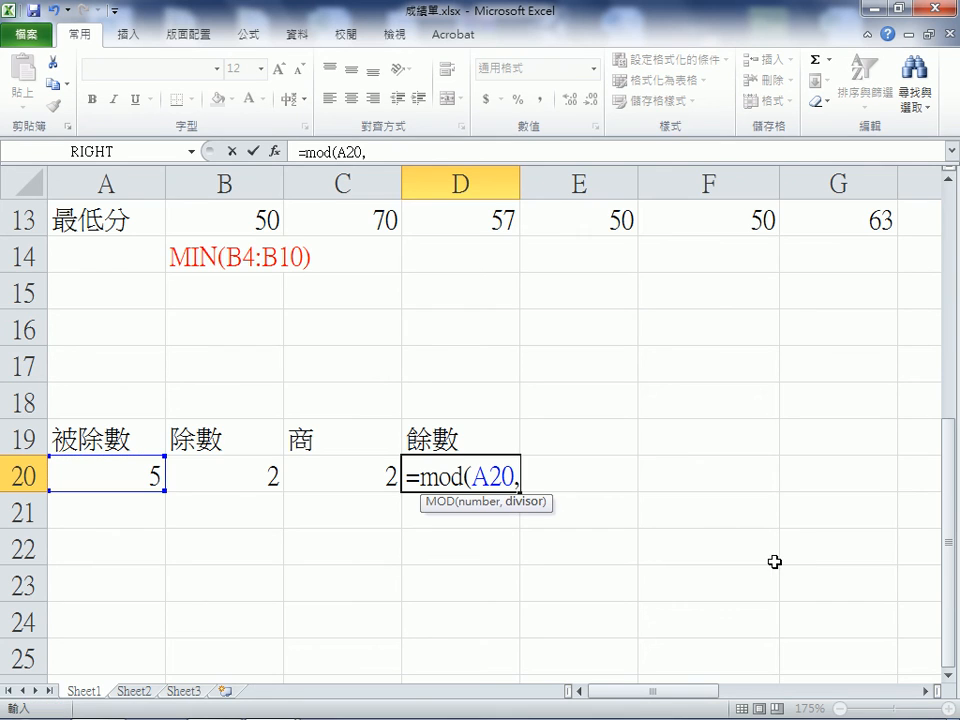
{"action": "left_click", "coordinate": [233, 475]}
{"action": "type", "text": ")"}
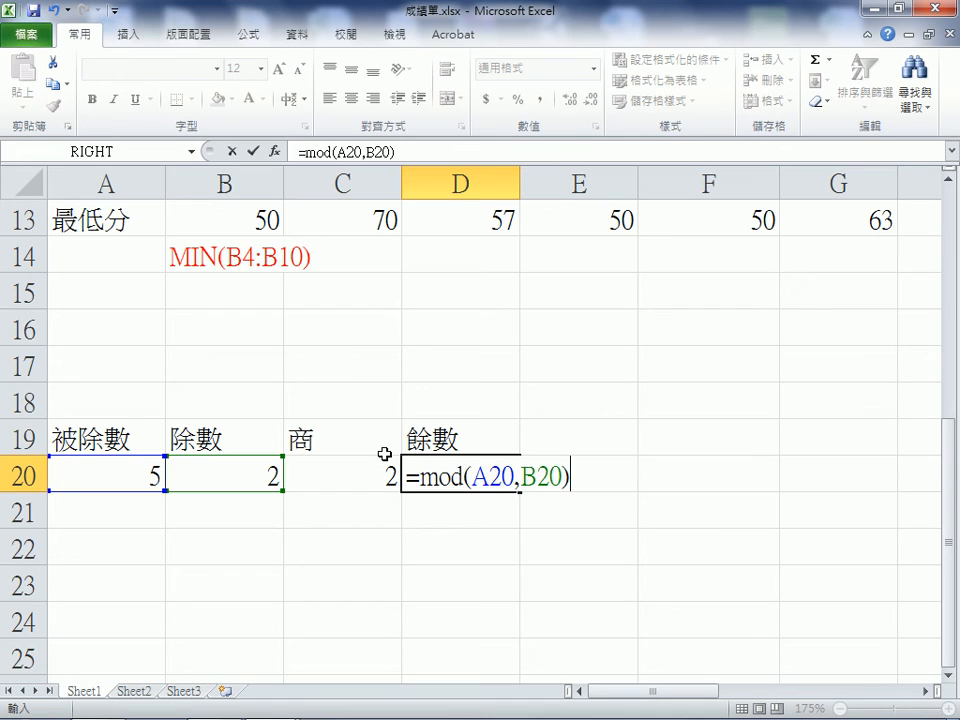
{"action": "key", "text": "Return"}
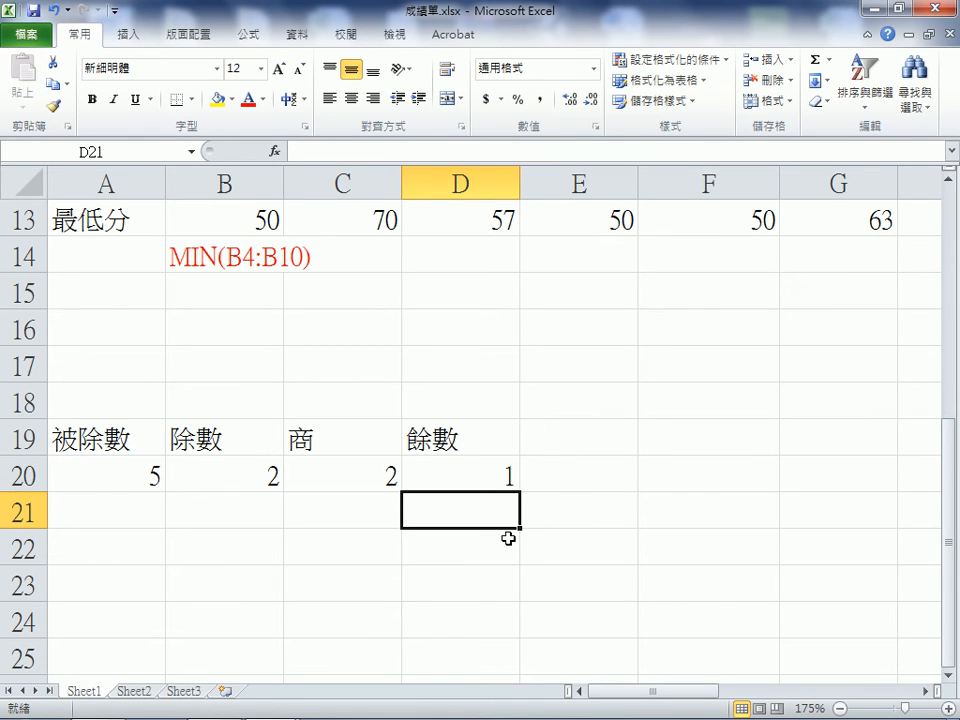
Change the dividend in A20 to 25 and the divisor in B20 to 7
{"action": "left_click", "coordinate": [118, 468]}
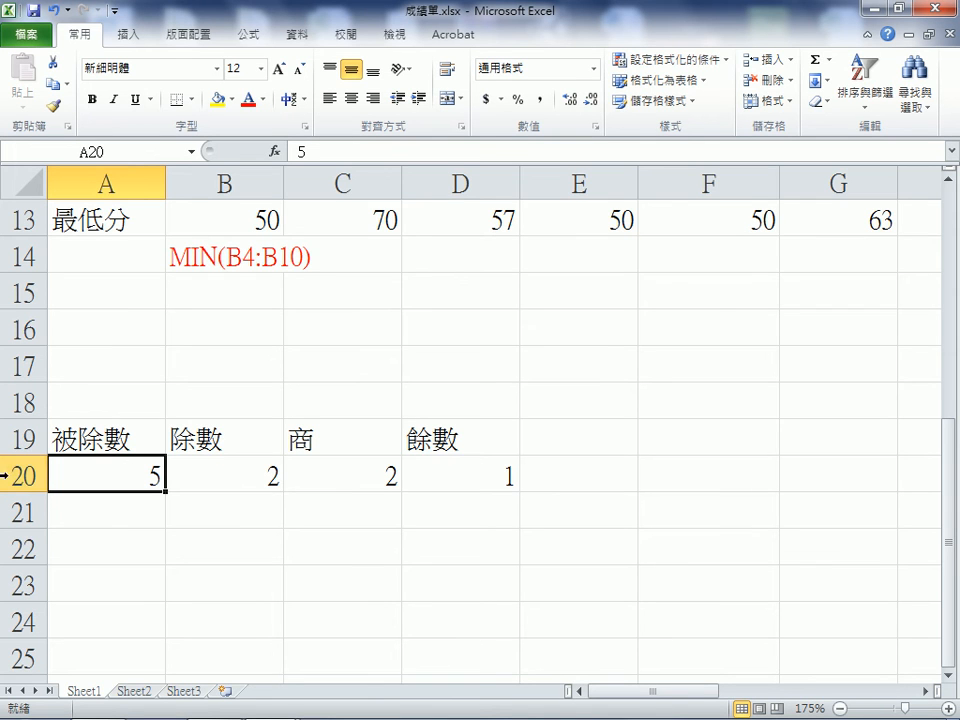
{"action": "type", "text": "25"}
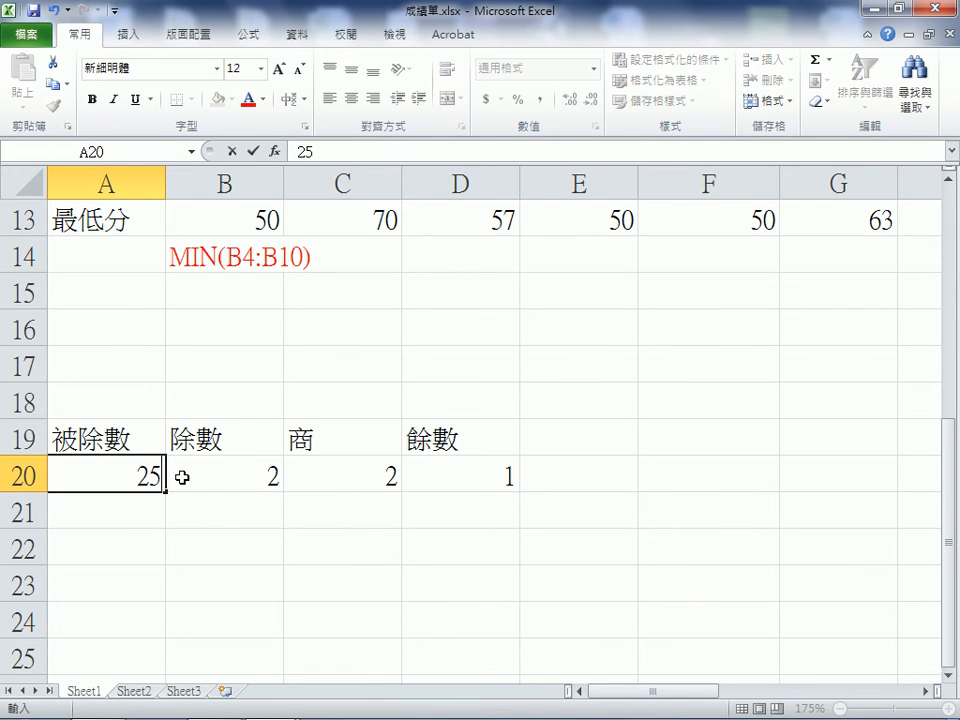
{"action": "left_click", "coordinate": [250, 464]}
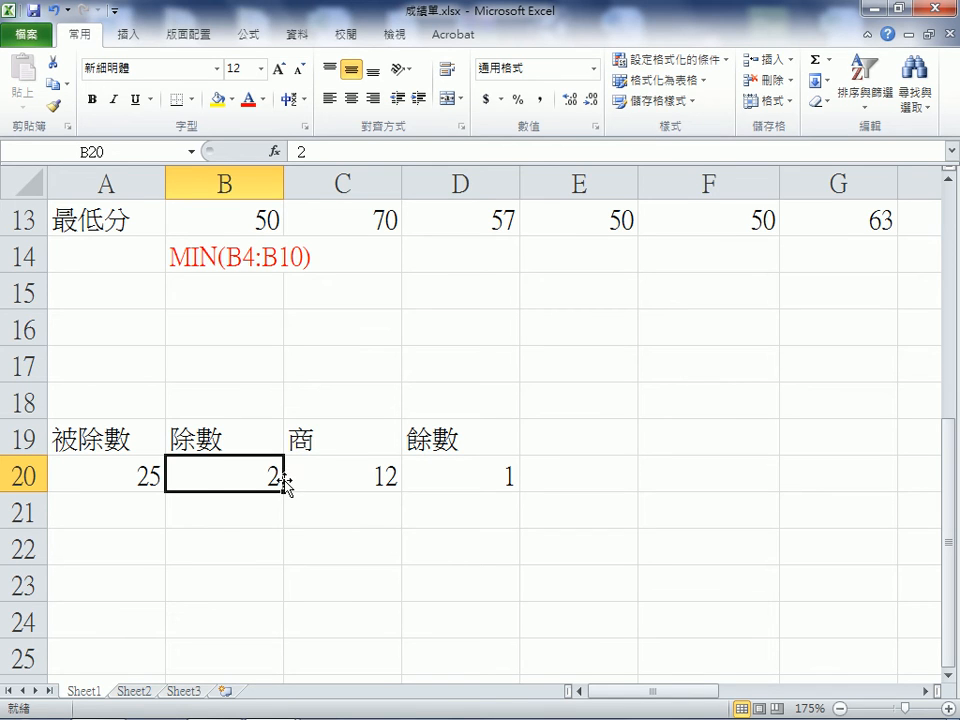
{"action": "type", "text": "7"}
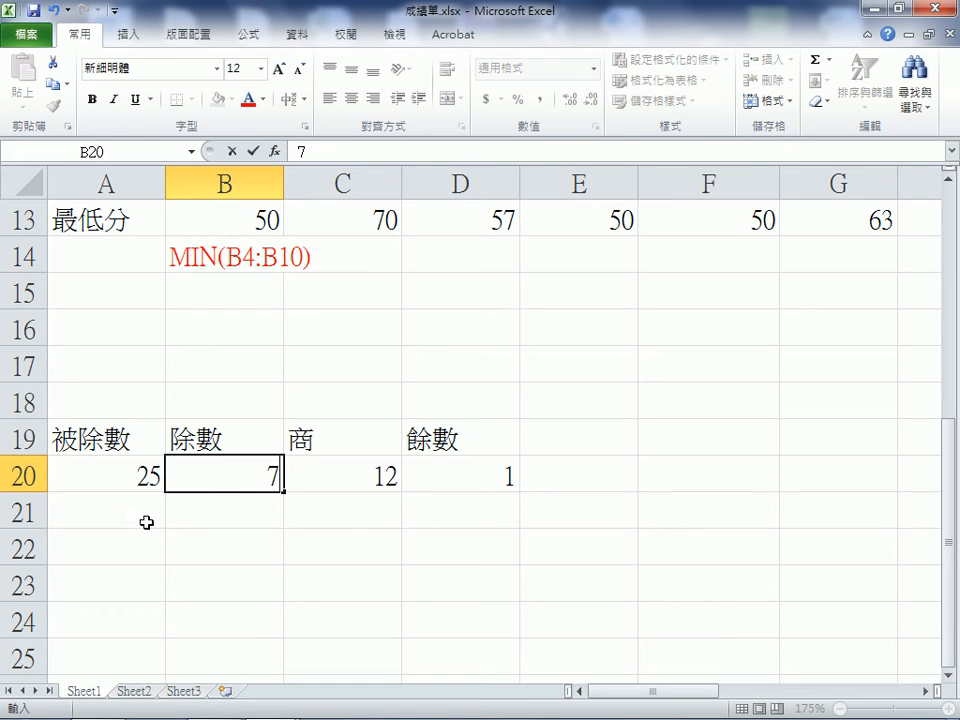
{"action": "key", "text": "Return"}
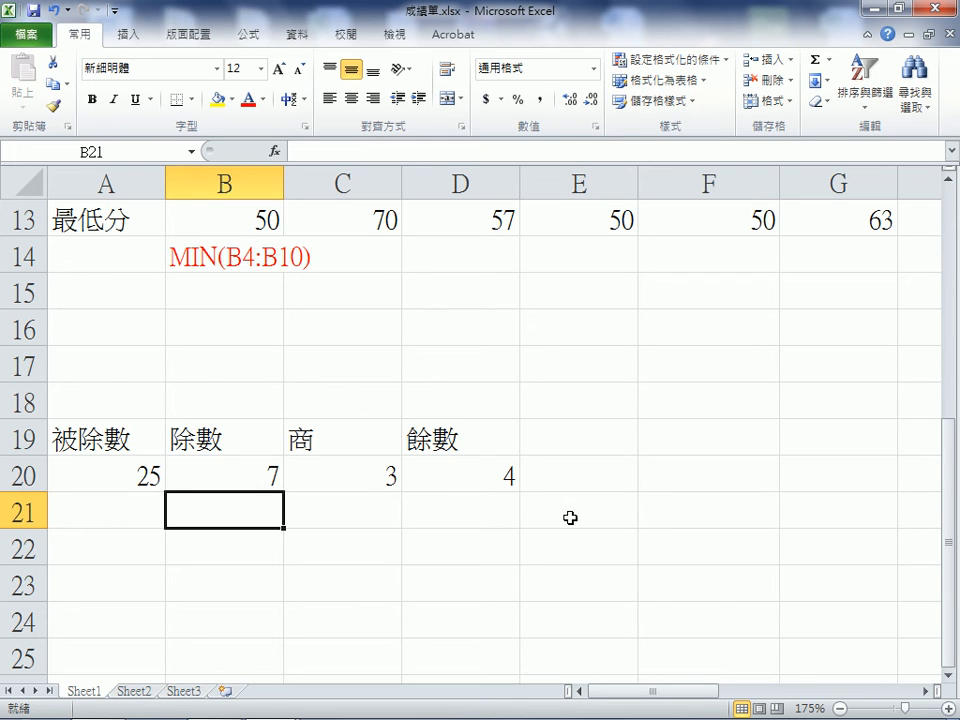
Copy C20's formula without the equals sign into C21 as the text INT(A20/B20), and widen column C to fit it
{"action": "left_click", "coordinate": [375, 471]}
{"action": "left_click_drag", "start_coordinate": [308, 153], "coordinate": [392, 153]}
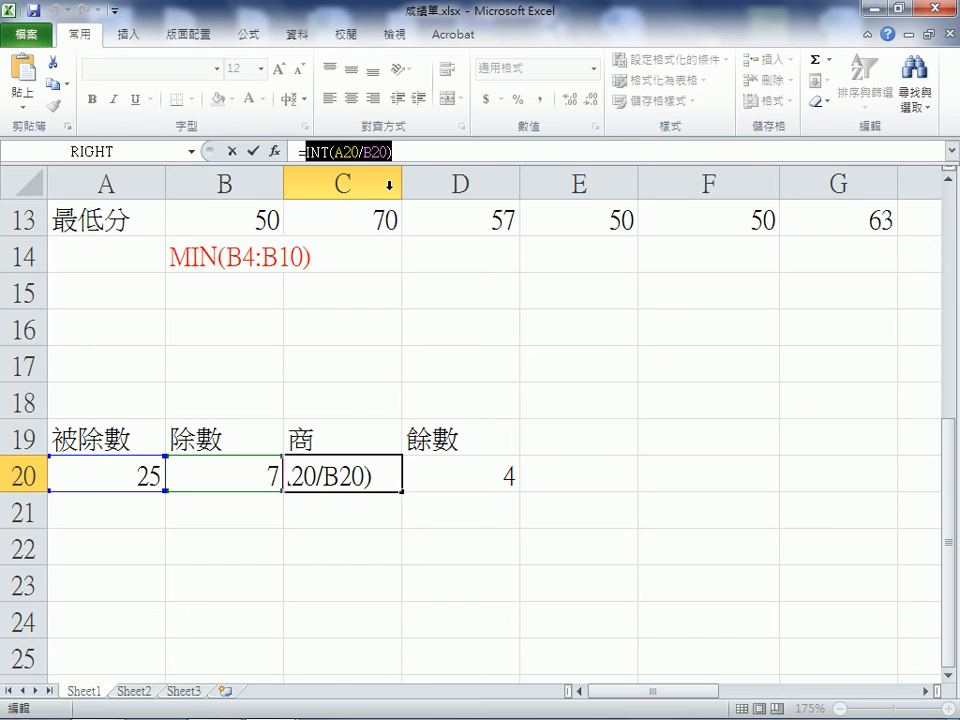
{"action": "left_click", "coordinate": [364, 507]}
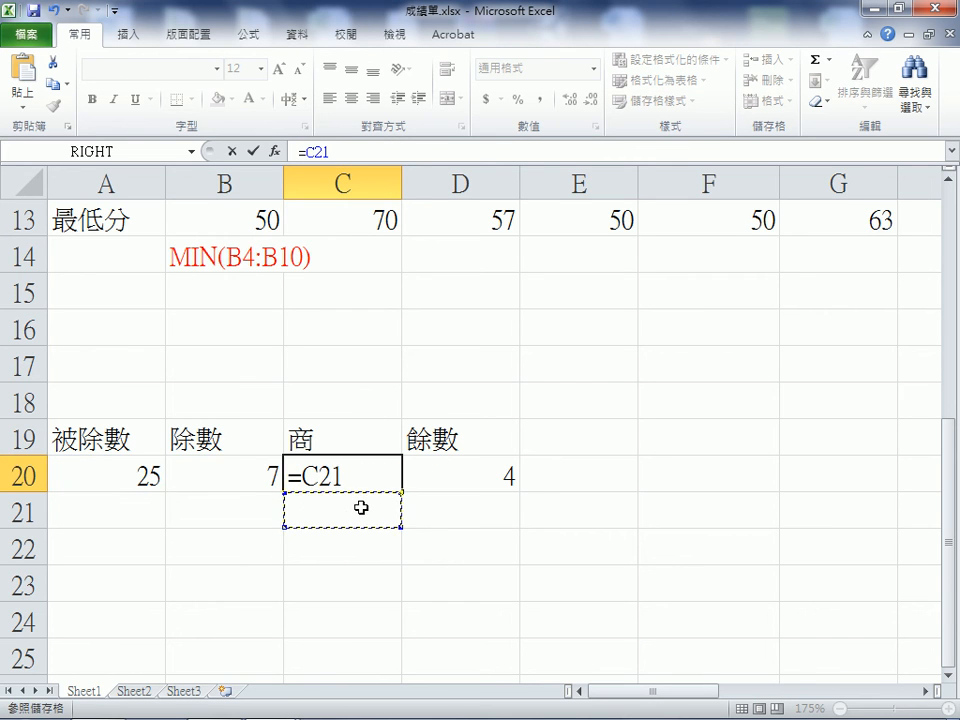
{"action": "key", "text": "Escape"}
{"action": "left_click", "coordinate": [369, 507]}
{"action": "key", "text": "ctrl+v"}
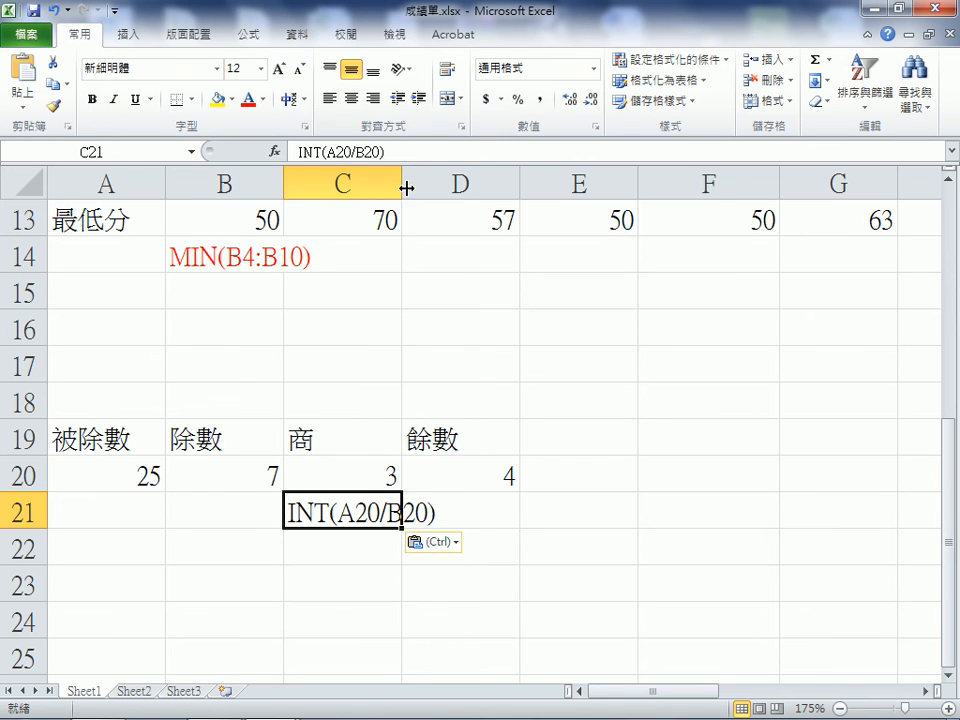
{"action": "left_click_drag", "start_coordinate": [404, 184], "coordinate": [461, 184]}
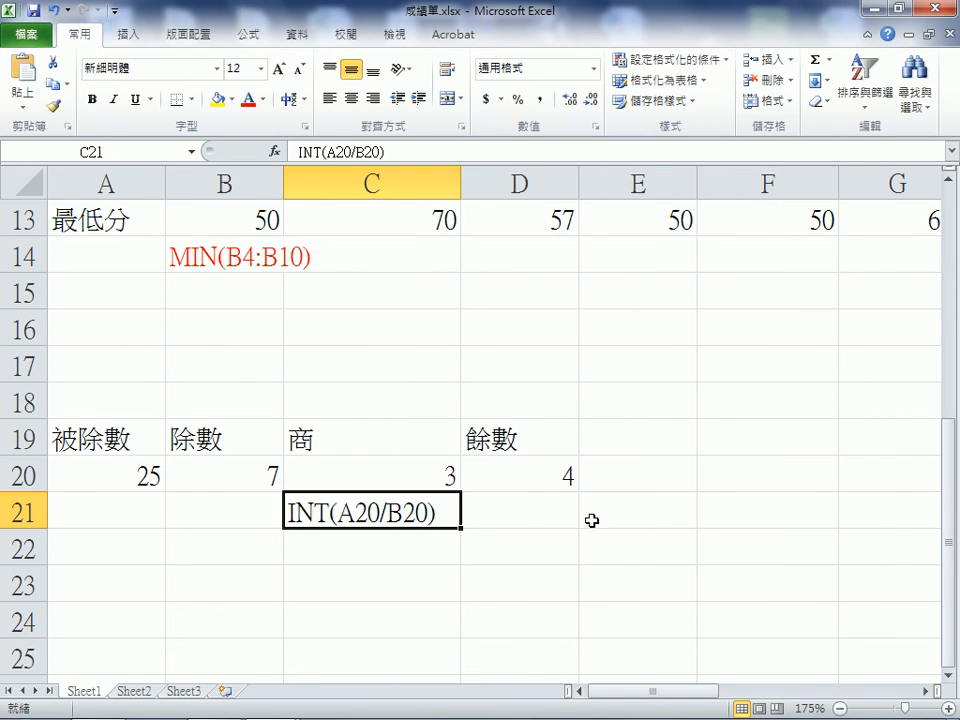
Copy D20's formula without the equals sign into D21 as the text MOD(A20,B20), and widen column D
{"action": "left_click", "coordinate": [540, 476]}
{"action": "left_click_drag", "start_coordinate": [305, 151], "coordinate": [403, 148]}
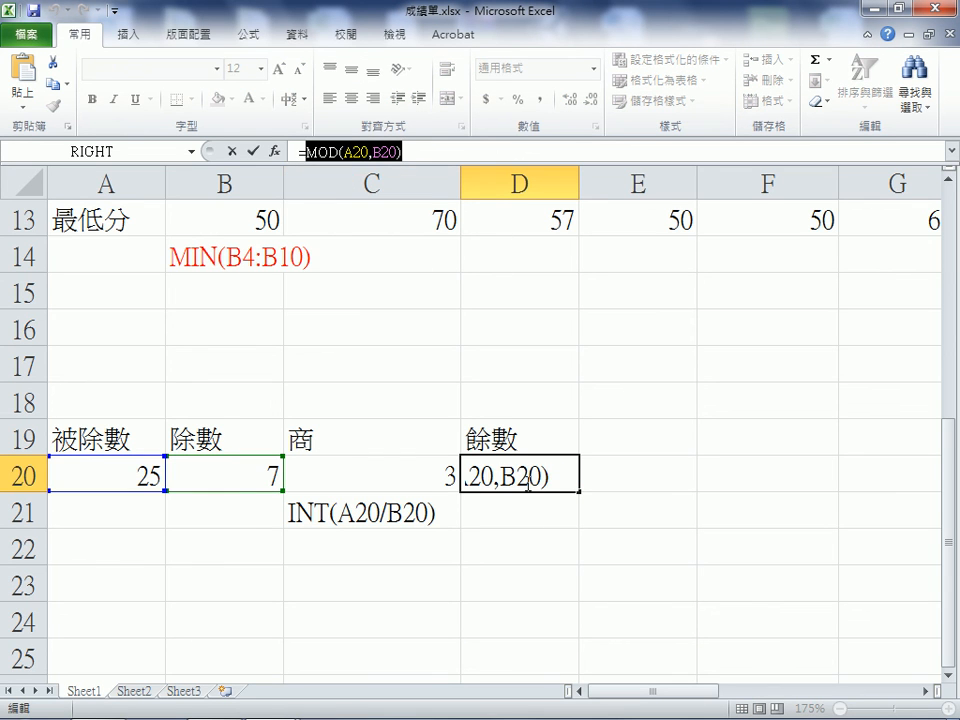
{"action": "key", "text": "Return"}
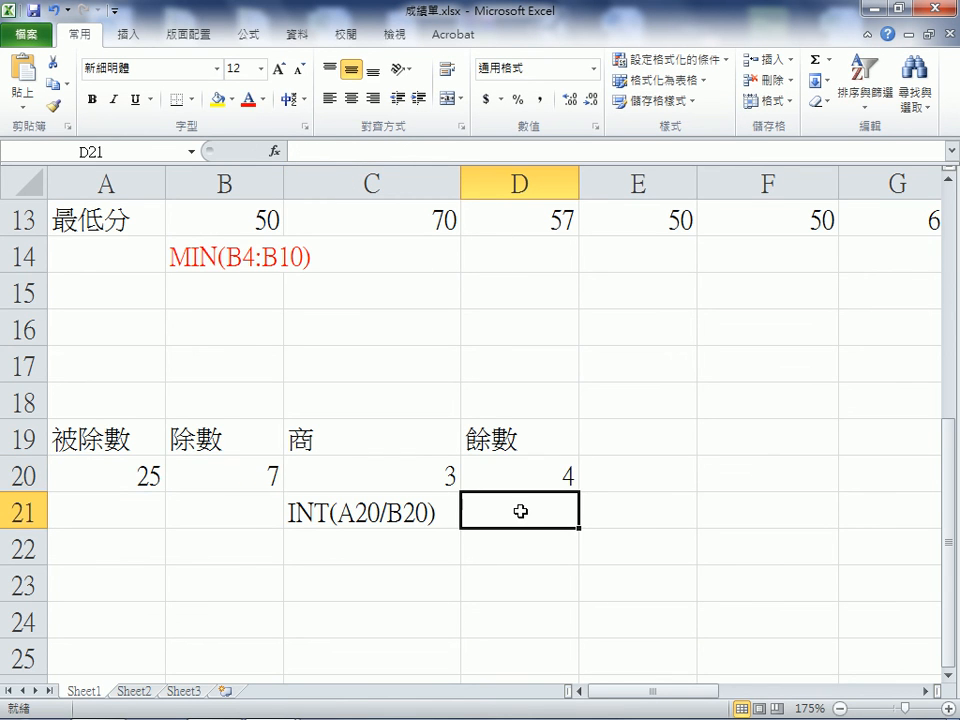
{"action": "key", "text": "ctrl+v"}
{"action": "left_click_drag", "start_coordinate": [580, 178], "coordinate": [605, 179]}
{"action": "left_click", "coordinate": [655, 502]}
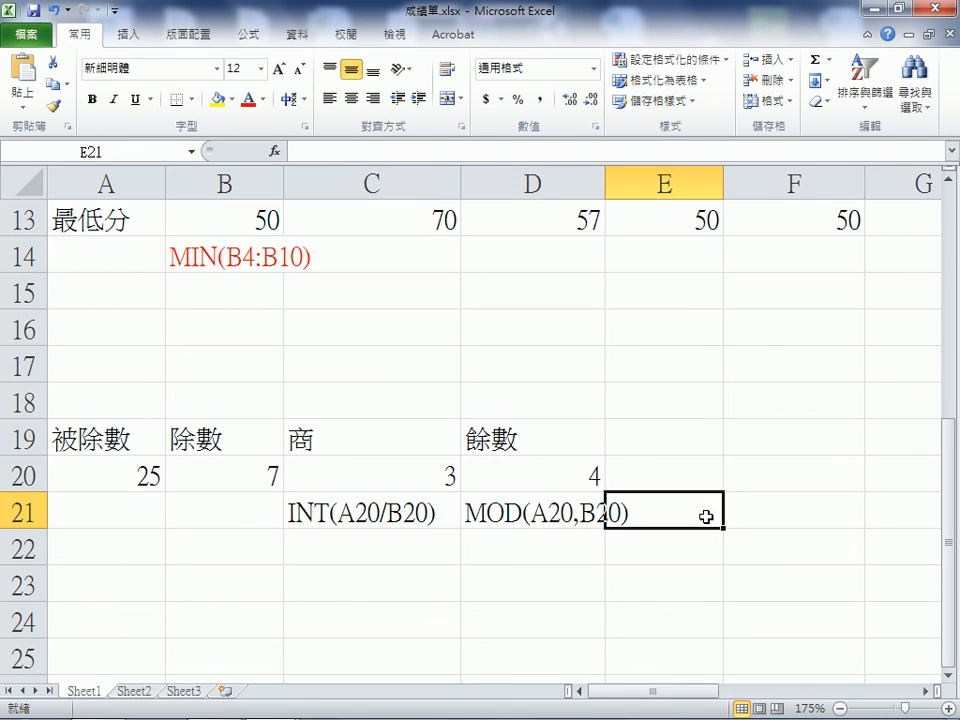
Color the formula notes in C21:D21 red
{"action": "left_click_drag", "start_coordinate": [430, 513], "coordinate": [540, 513]}
{"action": "left_click", "coordinate": [242, 99]}
{"action": "left_click", "coordinate": [849, 444]}
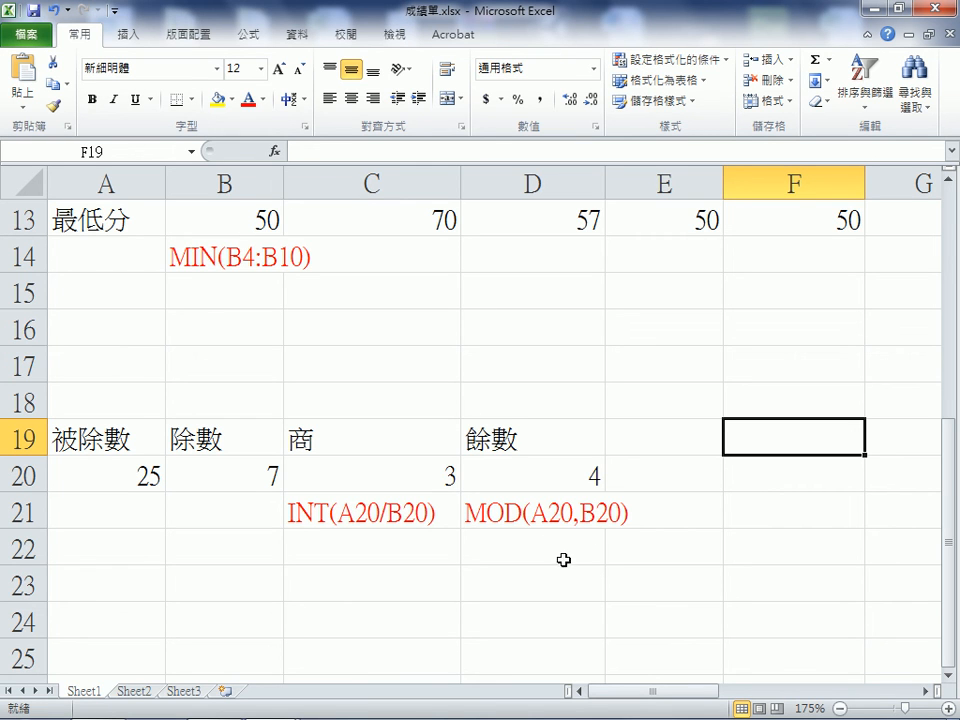
Set the dividend in A20 to 6.25 and the divisor in B20 to 1.2
{"action": "mouse_move", "coordinate": [638, 718]}
{"action": "left_click", "coordinate": [129, 487]}
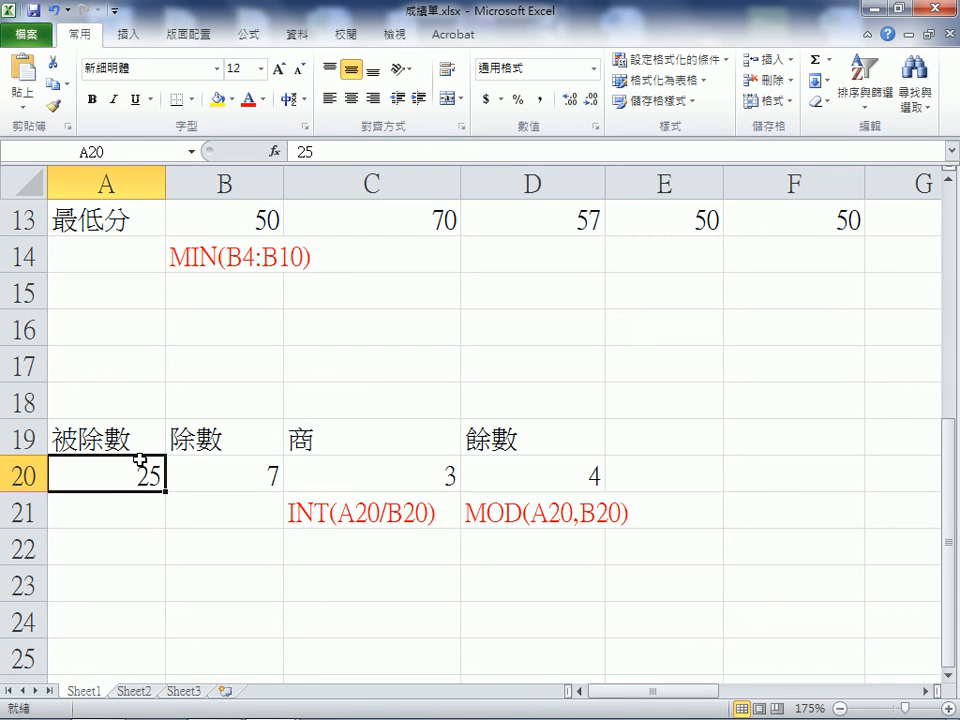
{"action": "type", "text": "6.254"}
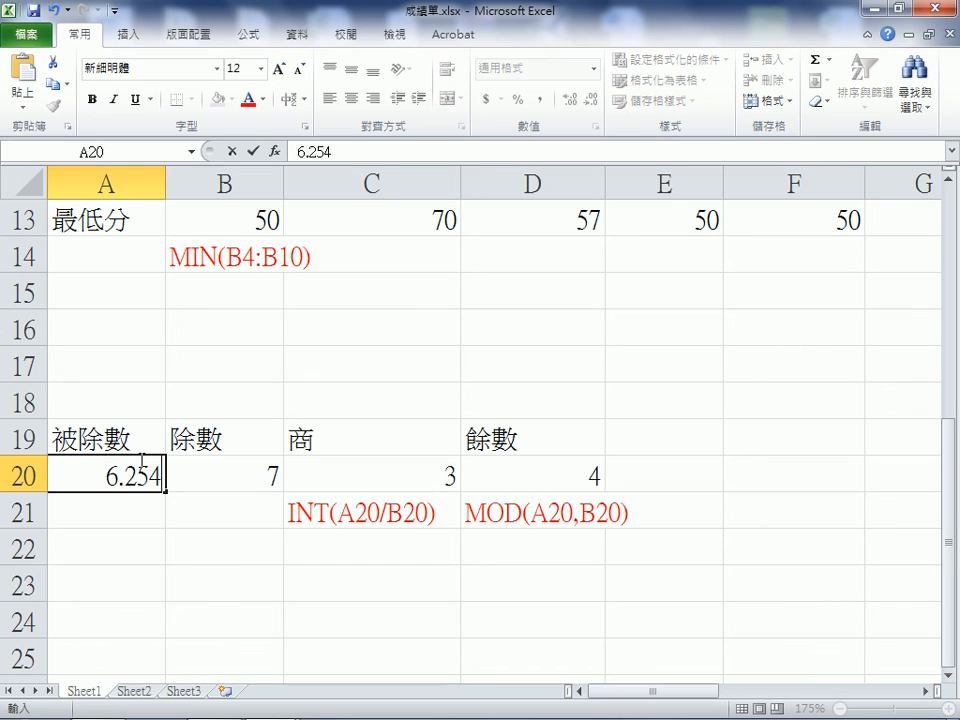
{"action": "key", "text": "BackSpace"}
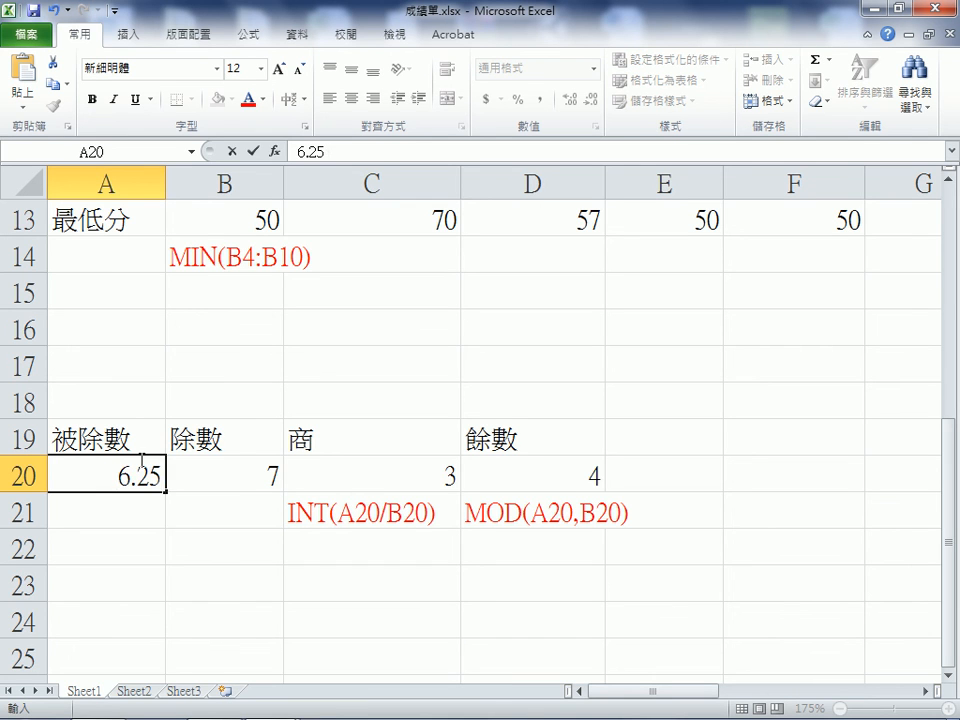
{"action": "left_click", "coordinate": [241, 479]}
{"action": "type", "text": "1.2"}
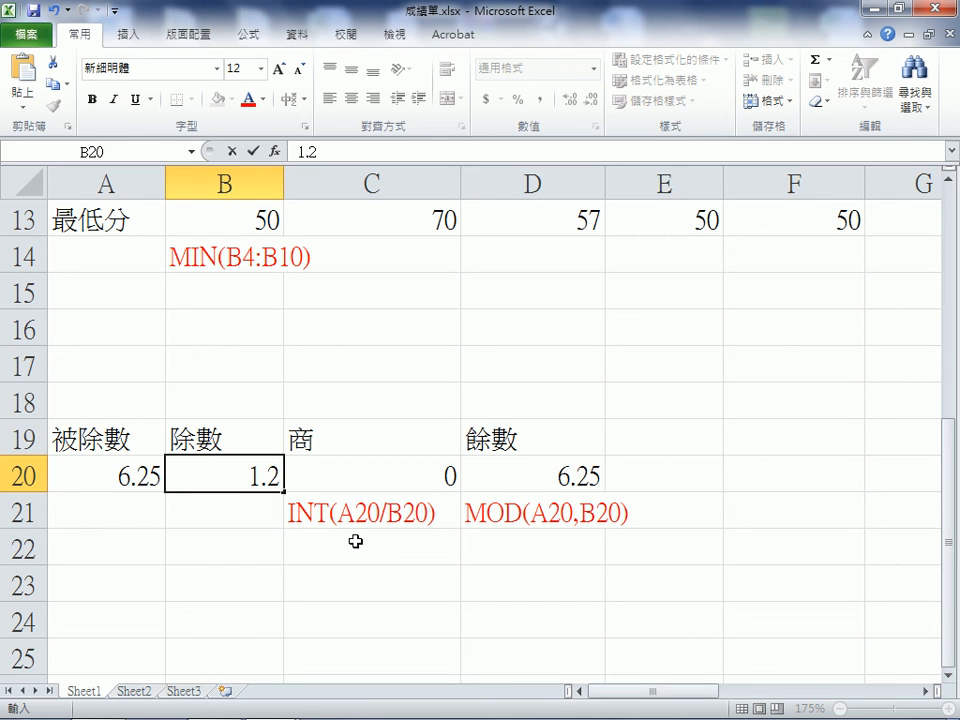
{"action": "key", "text": "Return"}
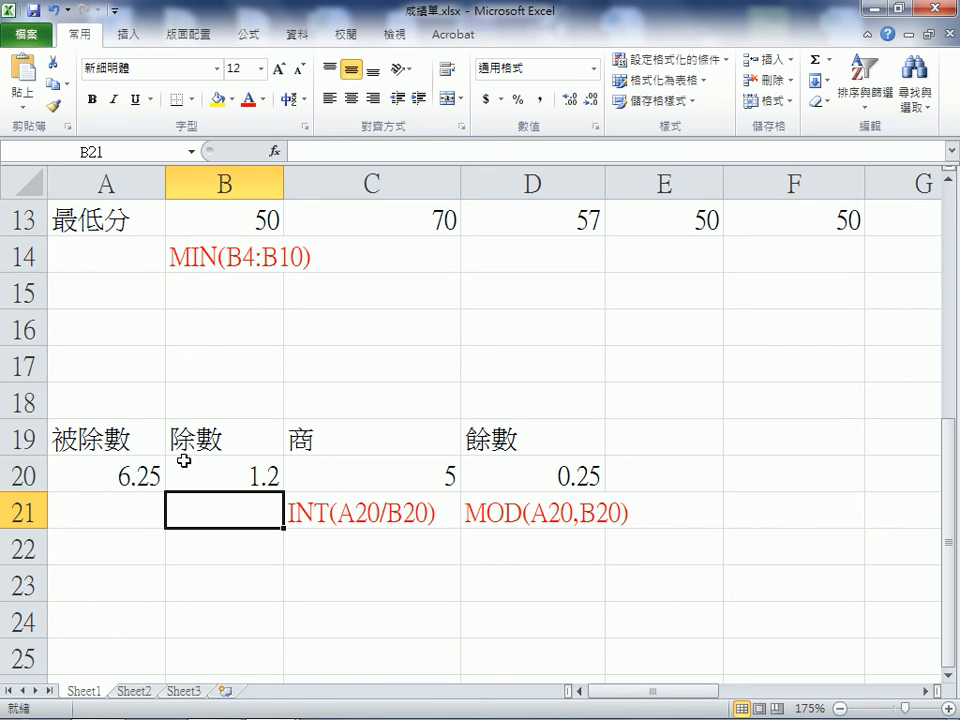
{"action": "left_click", "coordinate": [230, 468]}
{"action": "left_click", "coordinate": [364, 486]}
{"action": "left_click", "coordinate": [388, 514]}
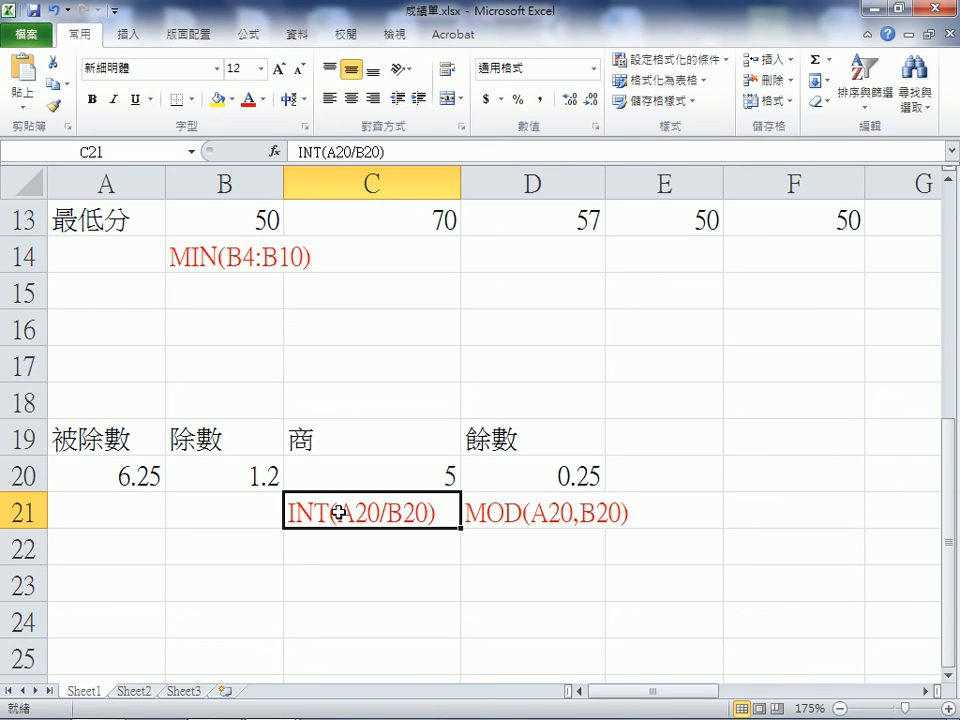
{"action": "left_click", "coordinate": [556, 516]}
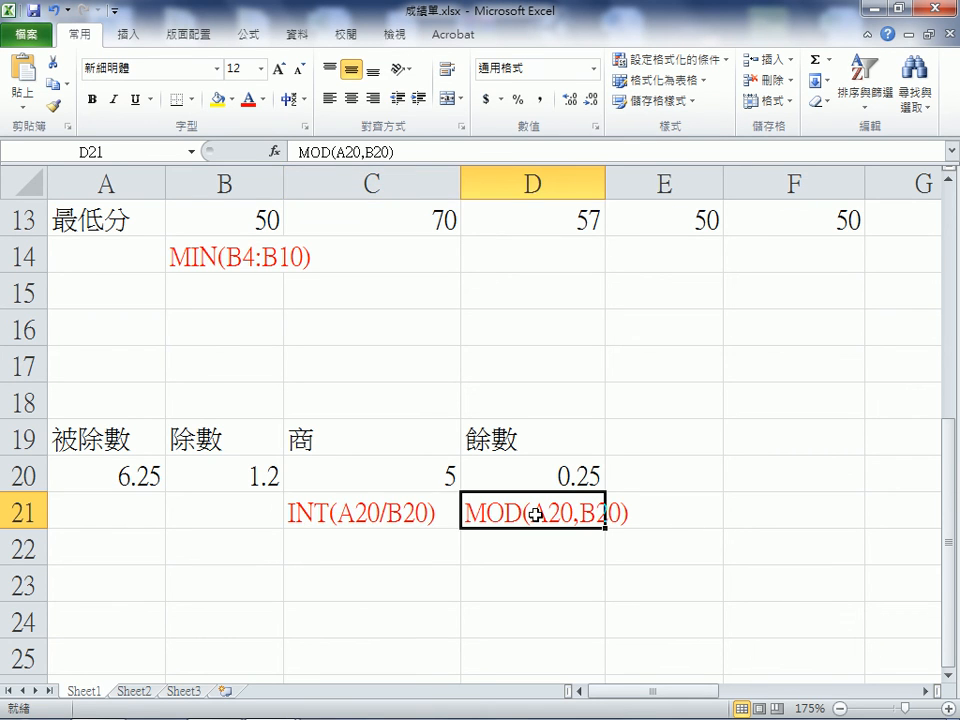